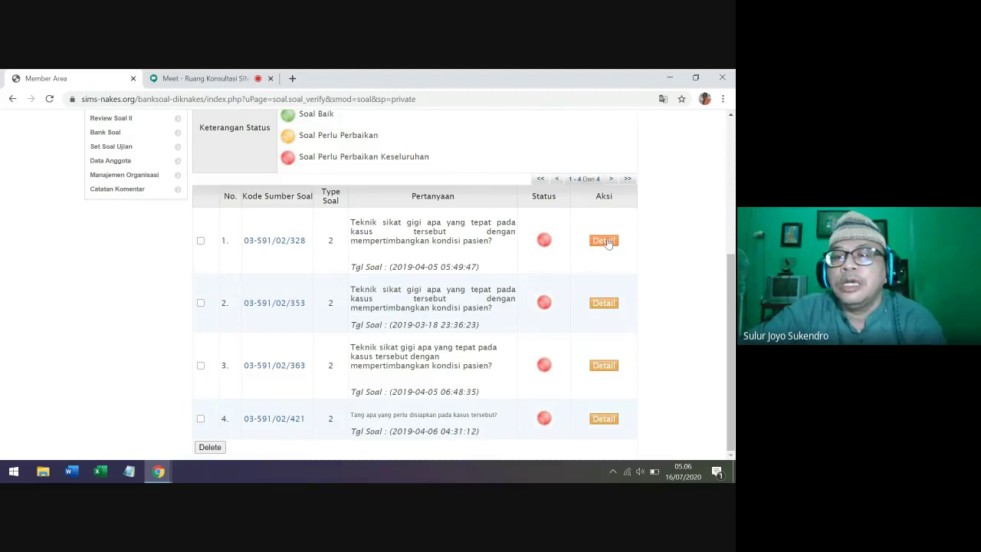
# - Open the details of question 03-591/02/328 from the verification results in a new tab and switch to it
pyautogui.rightClick(604, 241)
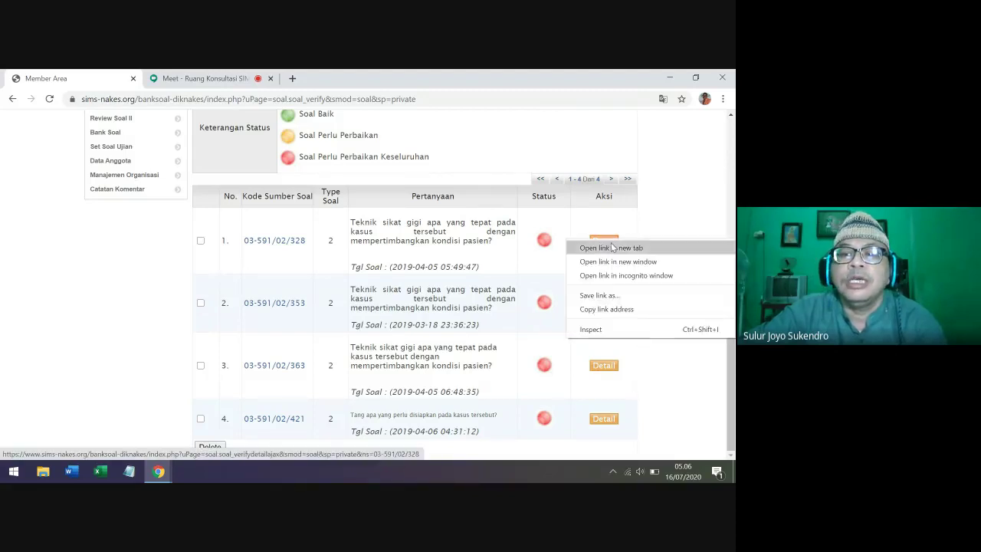
pyautogui.click(616, 249)
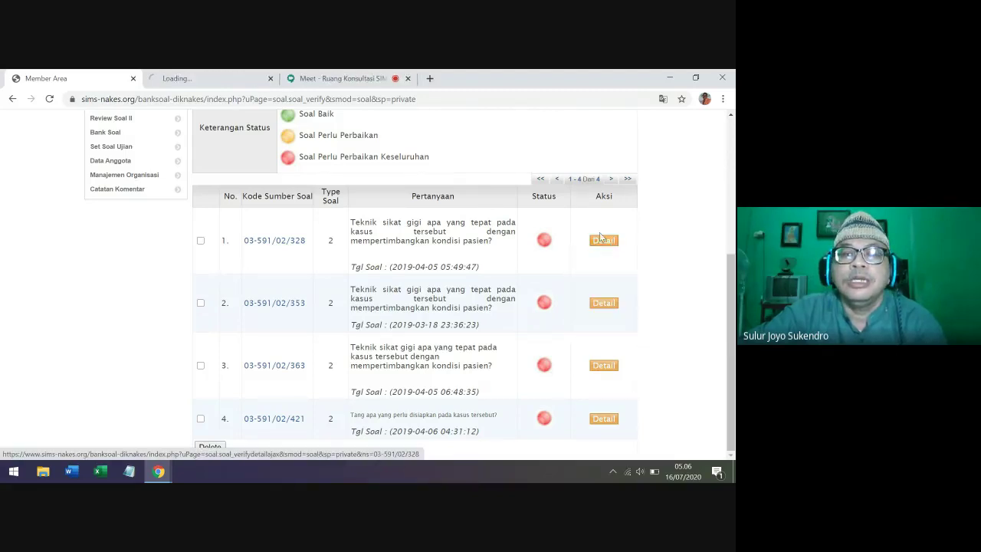
pyautogui.click(218, 80)
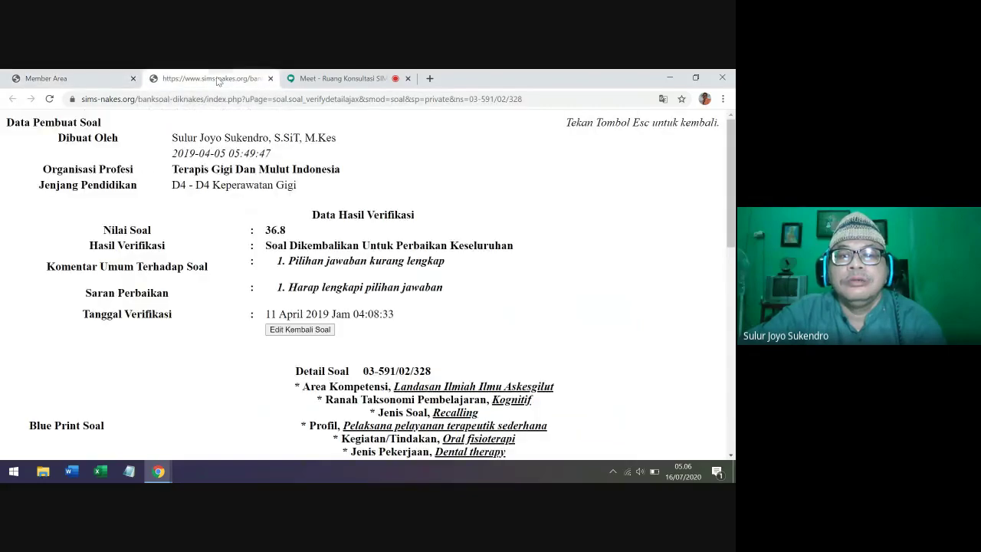
# - Examine the question's verification comments, blueprint, case images, answer options and reference on its detail page
pyautogui.scroll(-2, 341, 160)
pyautogui.scroll(-6, 341, 160)
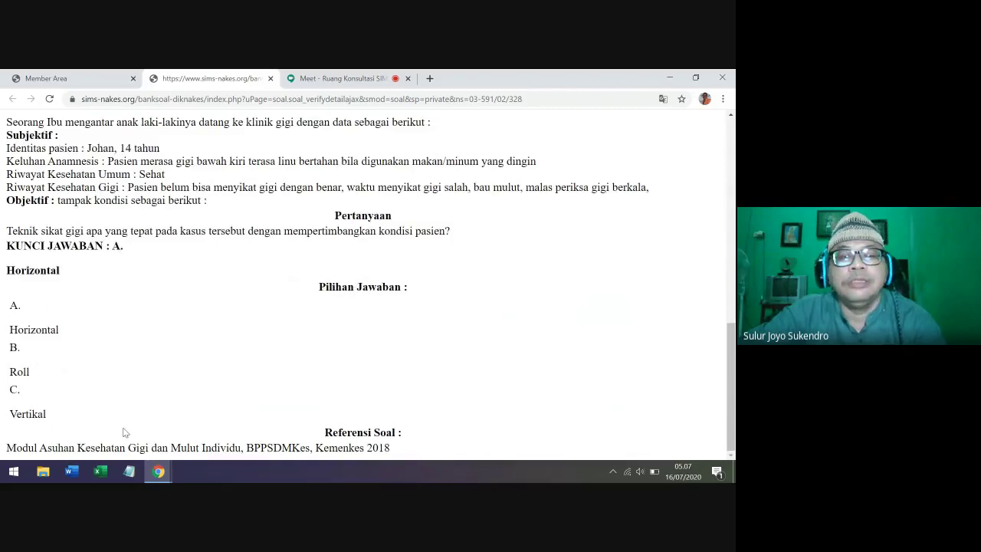
pyautogui.scroll(5, 124, 432)
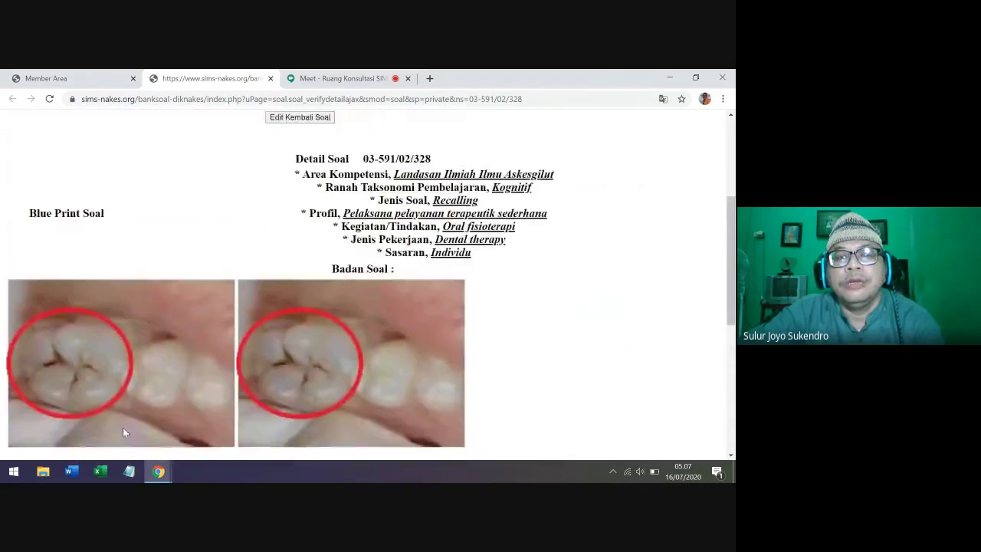
pyautogui.scroll(2, 123, 432)
pyautogui.scroll(-2, 122, 432)
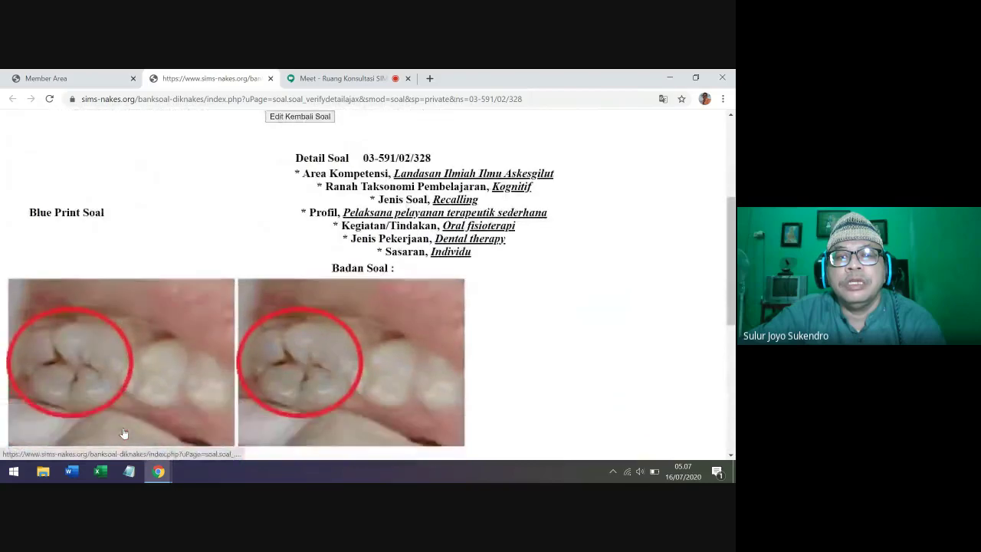
pyautogui.scroll(-3, 124, 433)
pyautogui.scroll(1, 121, 433)
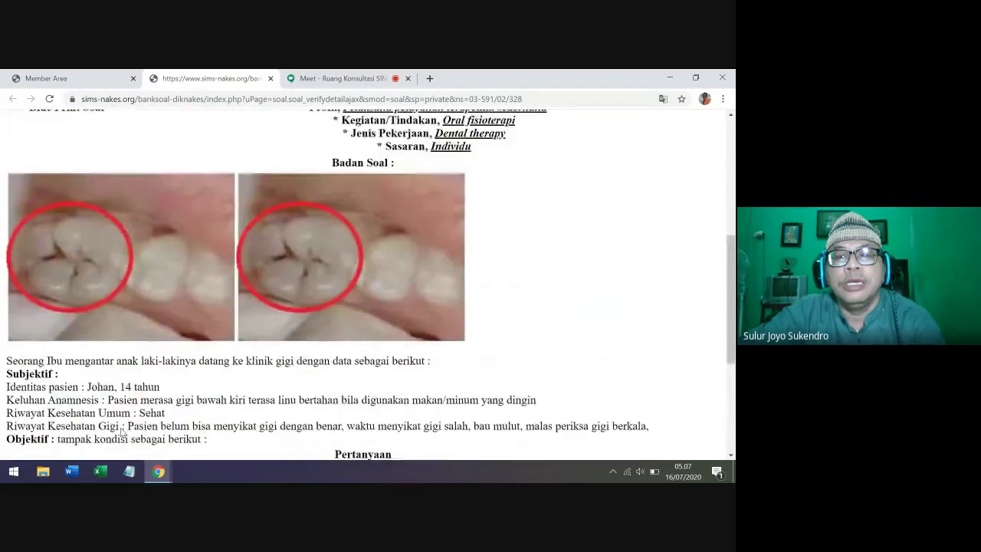
pyautogui.scroll(3, 122, 429)
# - Open question 03-591/02/328 for re-editing, inspect its case, indexing fields and question text, and close its tab
pyautogui.click(316, 291)
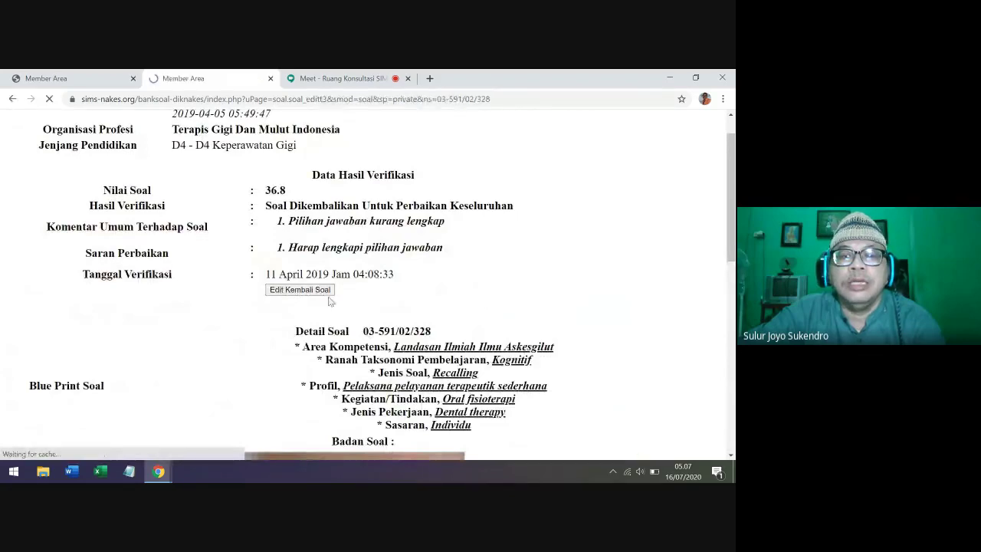
pyautogui.scroll(2, 347, 320)
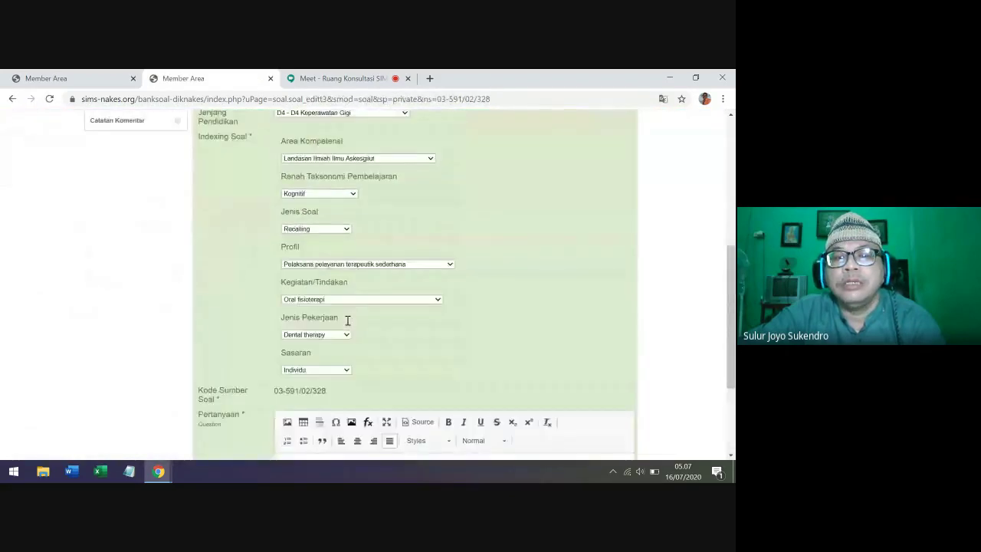
pyautogui.scroll(2, 347, 321)
pyautogui.scroll(-4, 347, 321)
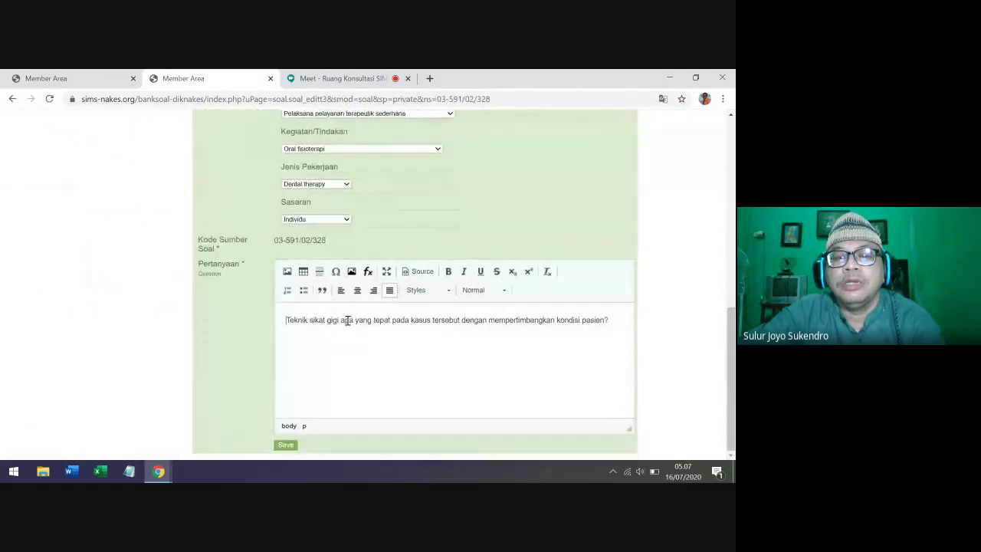
pyautogui.scroll(5, 347, 320)
pyautogui.moveTo(193, 137)
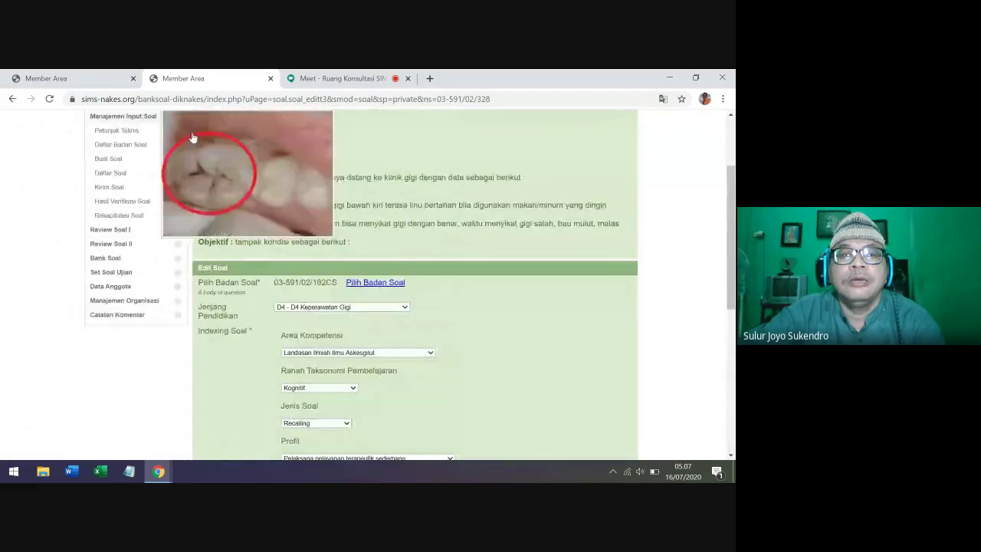
pyautogui.scroll(3, 401, 346)
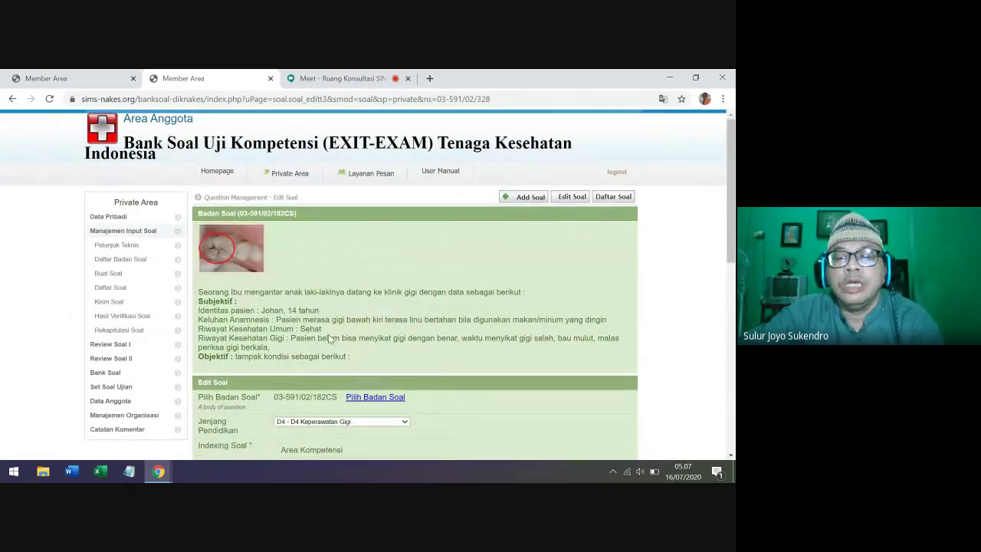
pyautogui.scroll(-6, 329, 339)
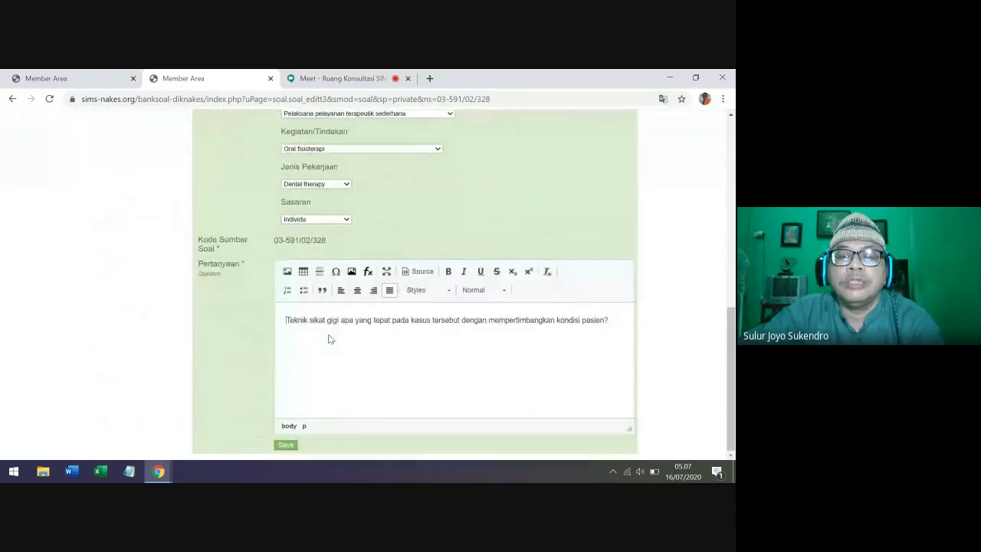
pyautogui.scroll(1, 354, 350)
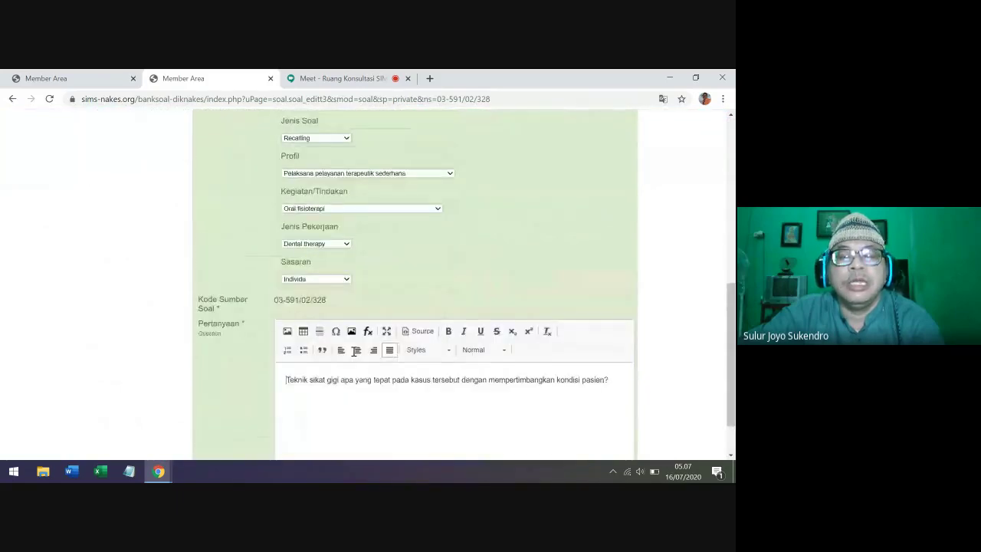
pyautogui.scroll(1, 356, 350)
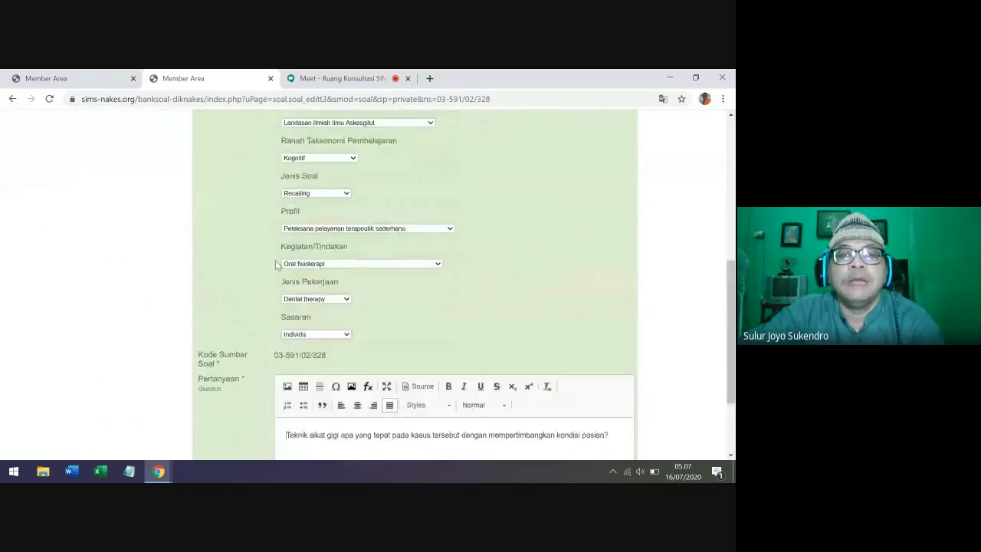
pyautogui.click(270, 78)
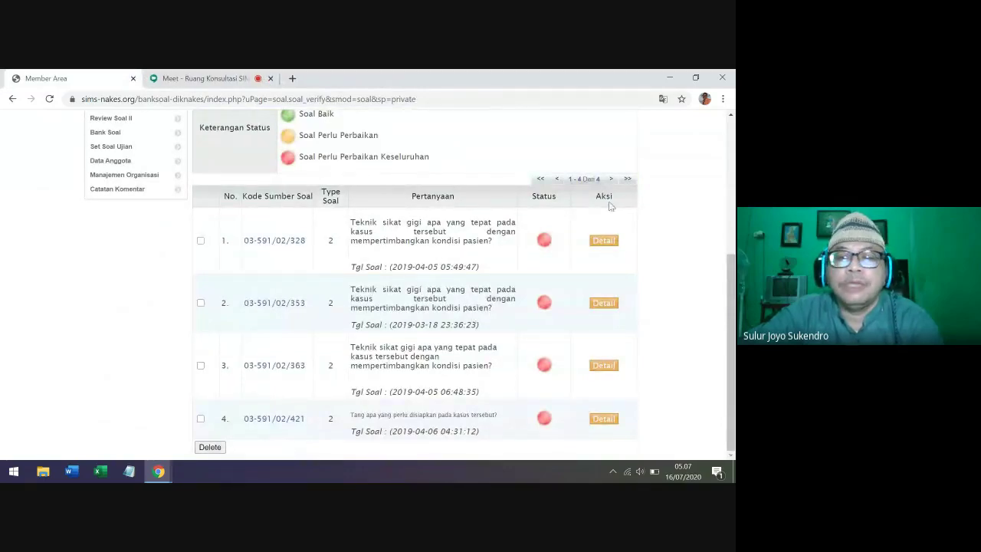
# - Reload the verification results list by paging forward and check the questions returned for complete revision
pyautogui.click(612, 179)
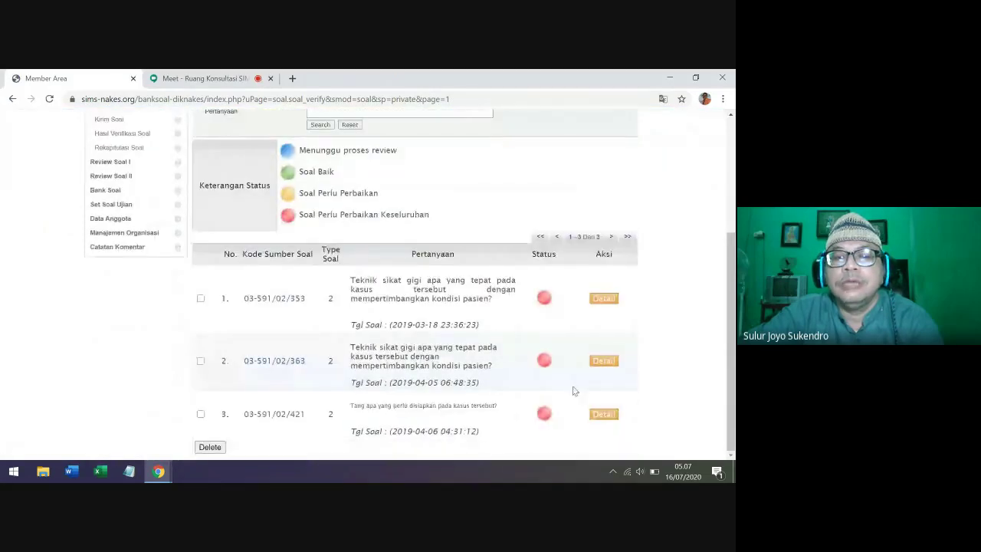
pyautogui.click(613, 239)
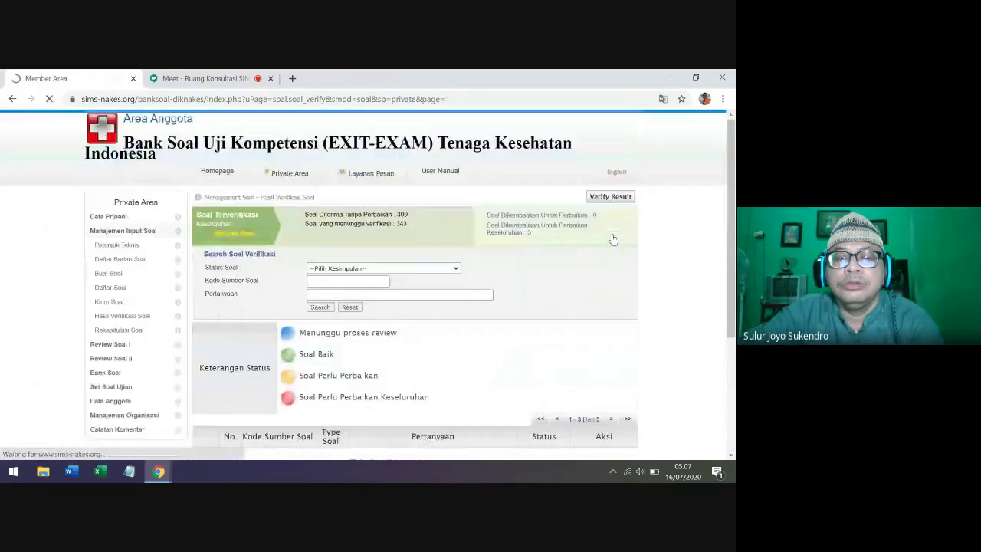
pyautogui.scroll(-3, 526, 381)
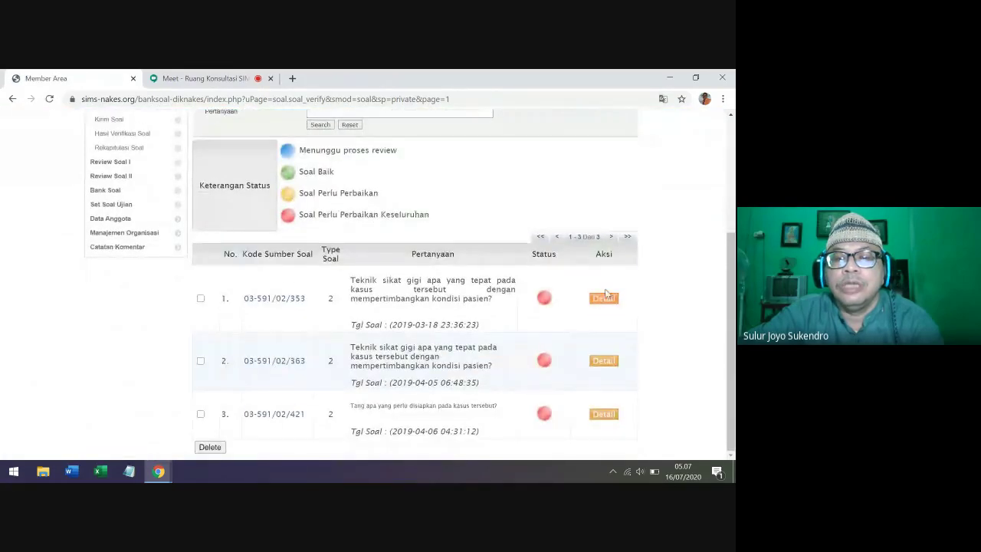
pyautogui.click(612, 238)
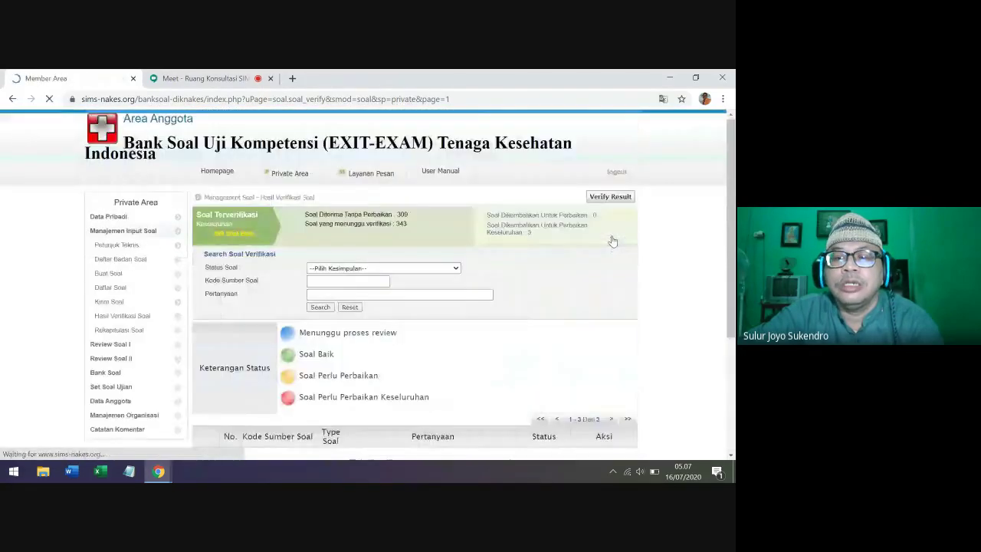
pyautogui.scroll(-4, 534, 381)
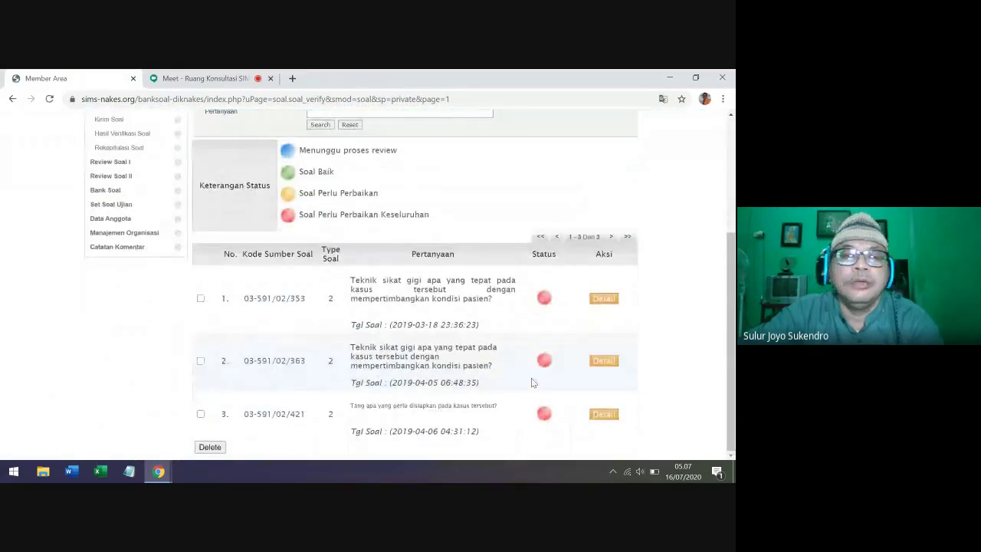
# - Look at the Review Soal I and II submenus and open the list of questions not yet verified at level II
pyautogui.scroll(2, 531, 377)
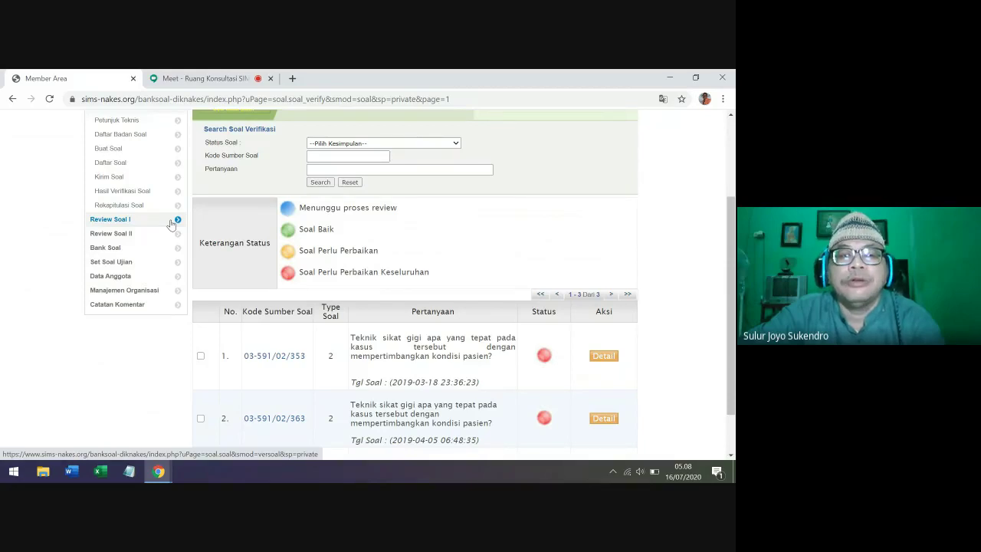
pyautogui.scroll(2, 172, 223)
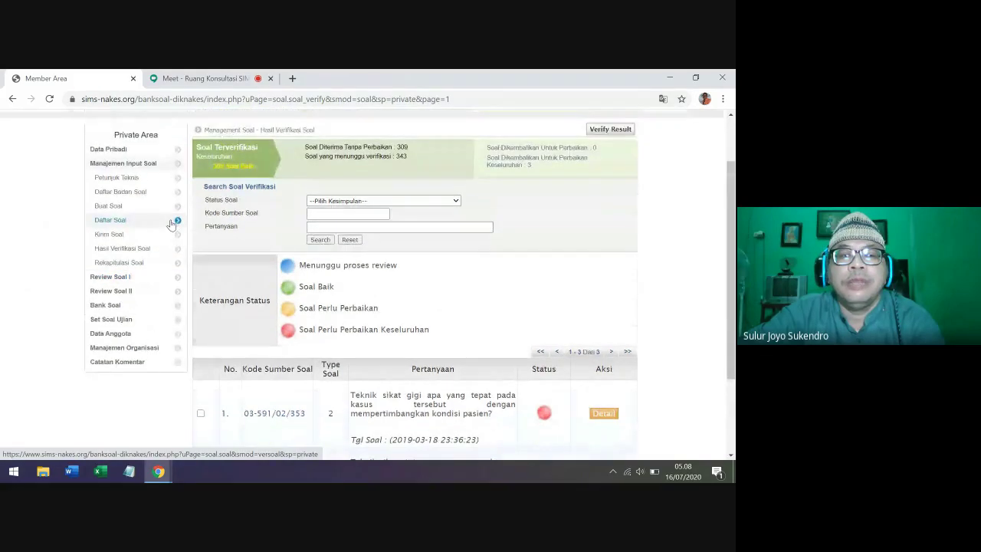
pyautogui.click(177, 164)
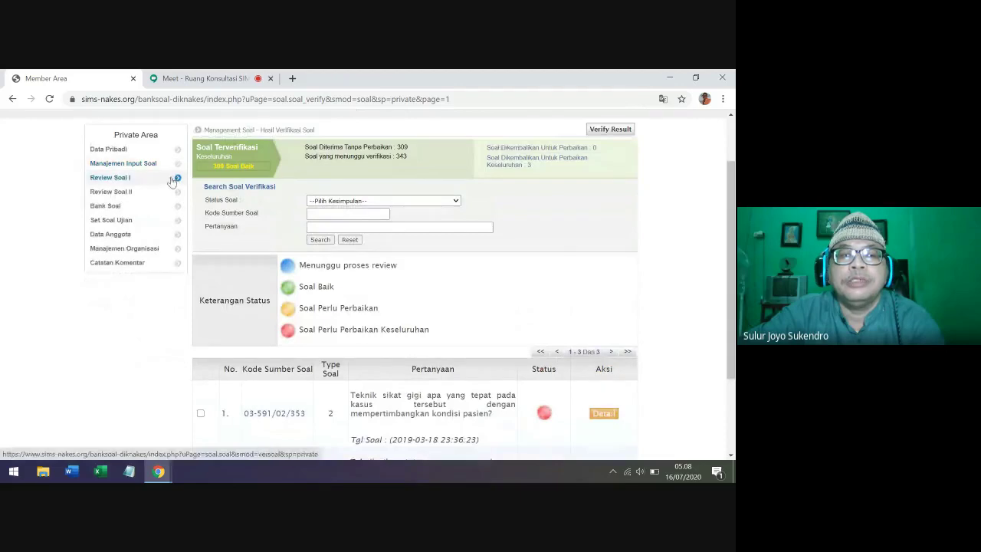
pyautogui.click(176, 177)
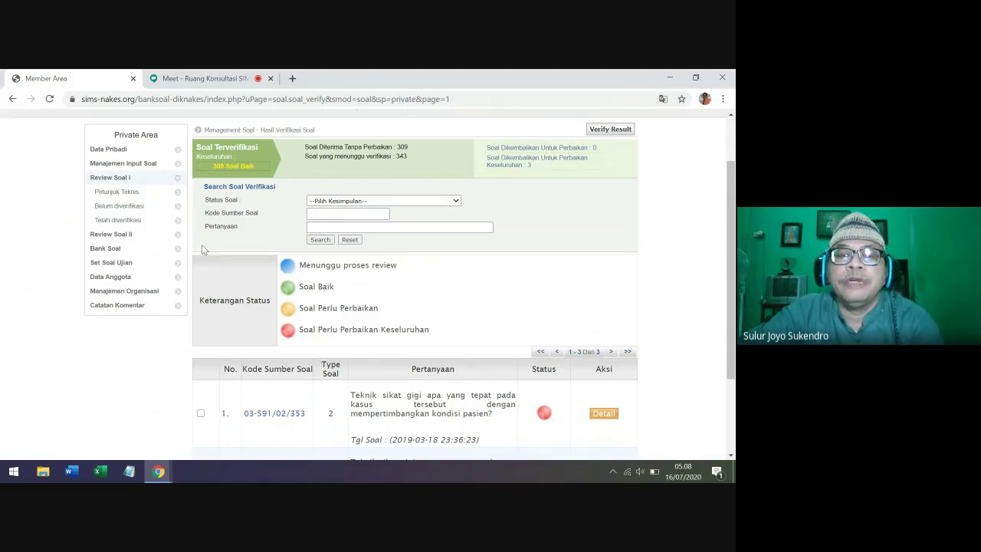
pyautogui.click(179, 235)
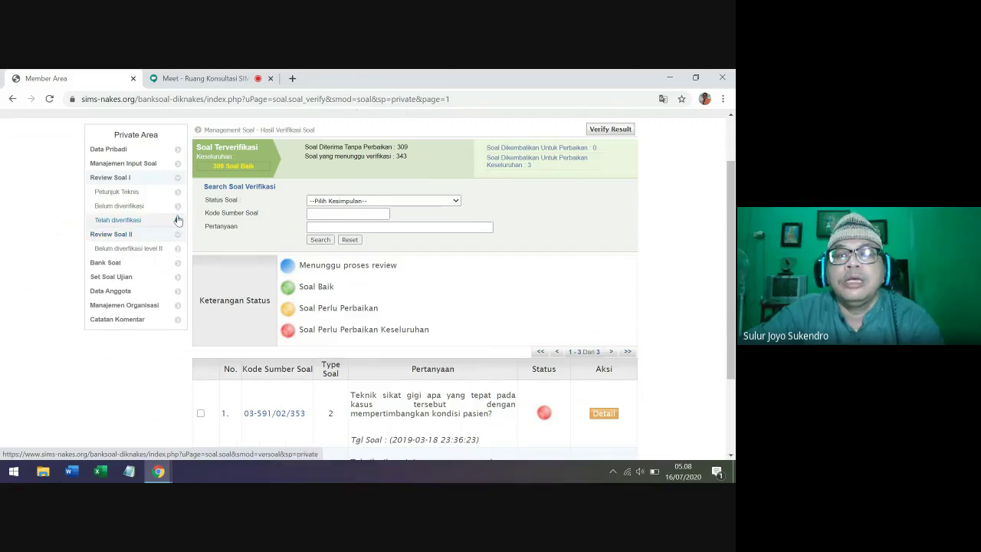
pyautogui.click(178, 177)
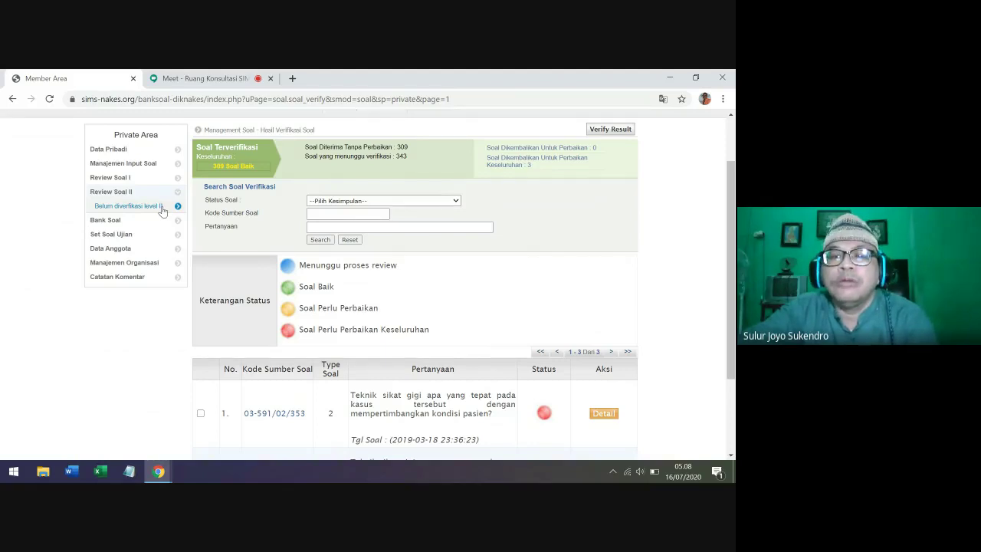
pyautogui.click(161, 207)
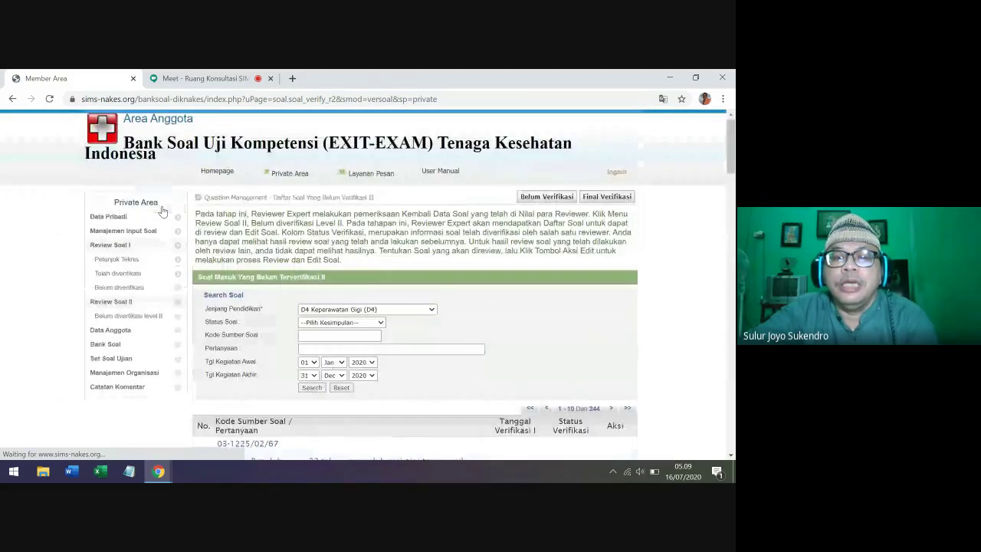
# - Open question 03-1225/02/67 from the level II list for reviewer editing in a new tab and view its case text
pyautogui.scroll(-3, 540, 288)
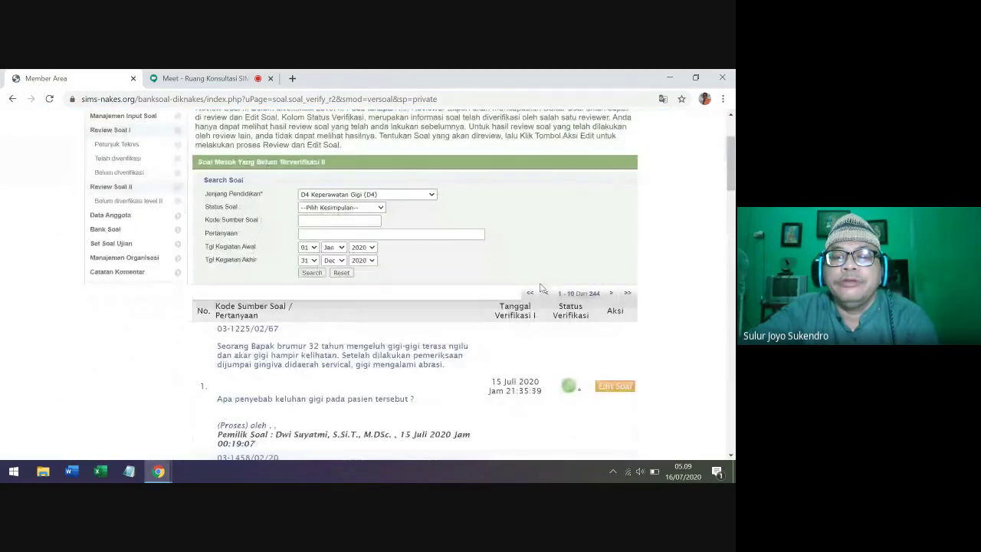
pyautogui.scroll(1, 540, 288)
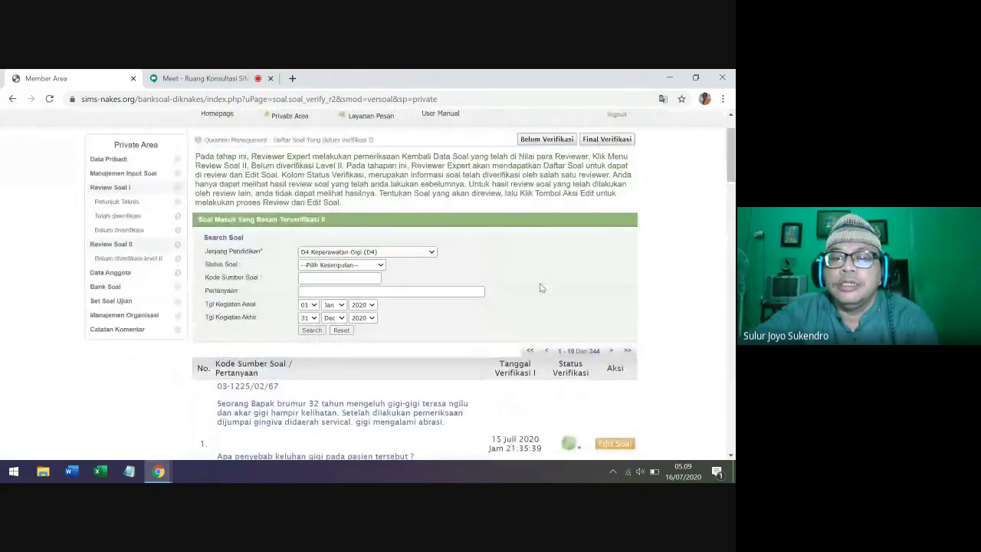
pyautogui.moveTo(730, 151)
pyautogui.mouseDown()
pyautogui.moveTo(728, 365)
pyautogui.moveTo(729, 157)
pyautogui.mouseUp()
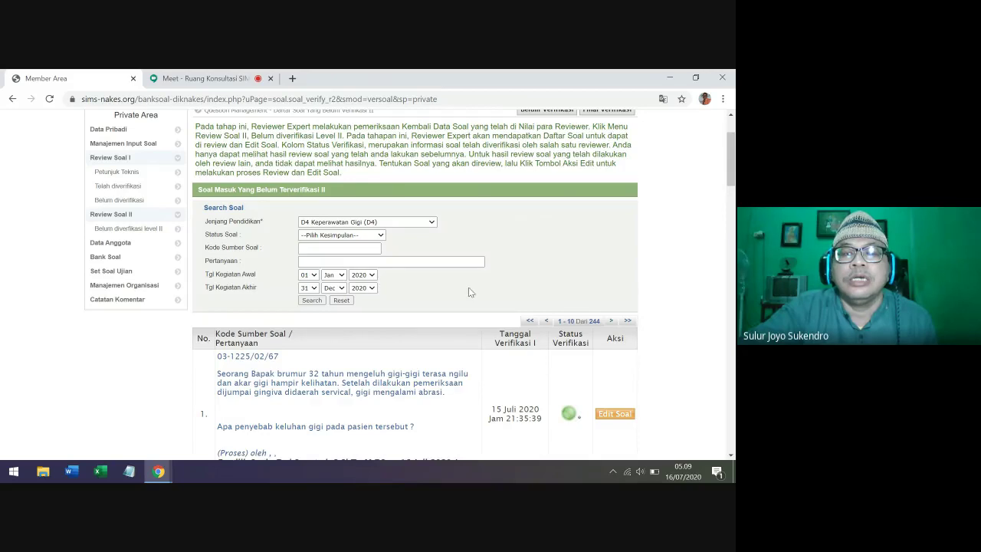
pyautogui.rightClick(618, 414)
pyautogui.click(679, 321)
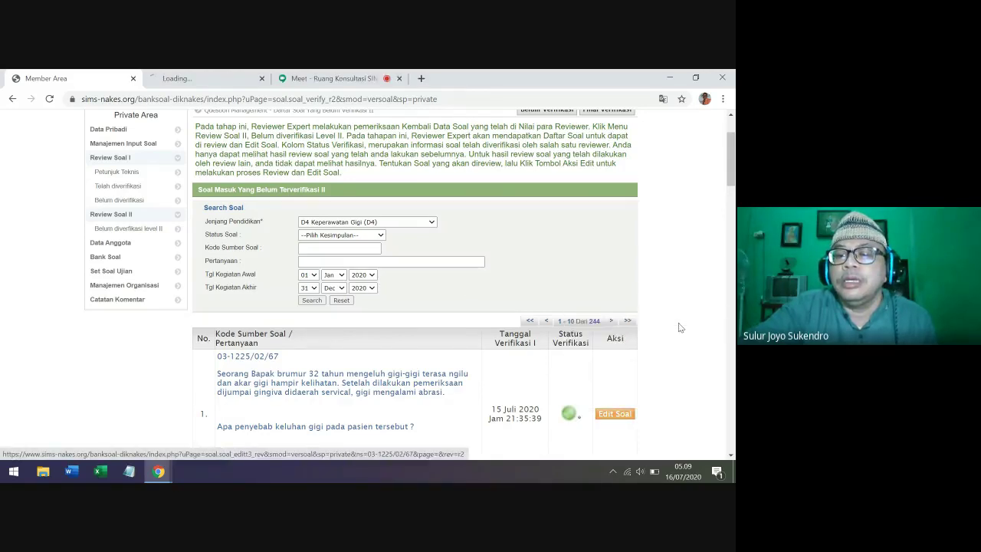
pyautogui.click(239, 79)
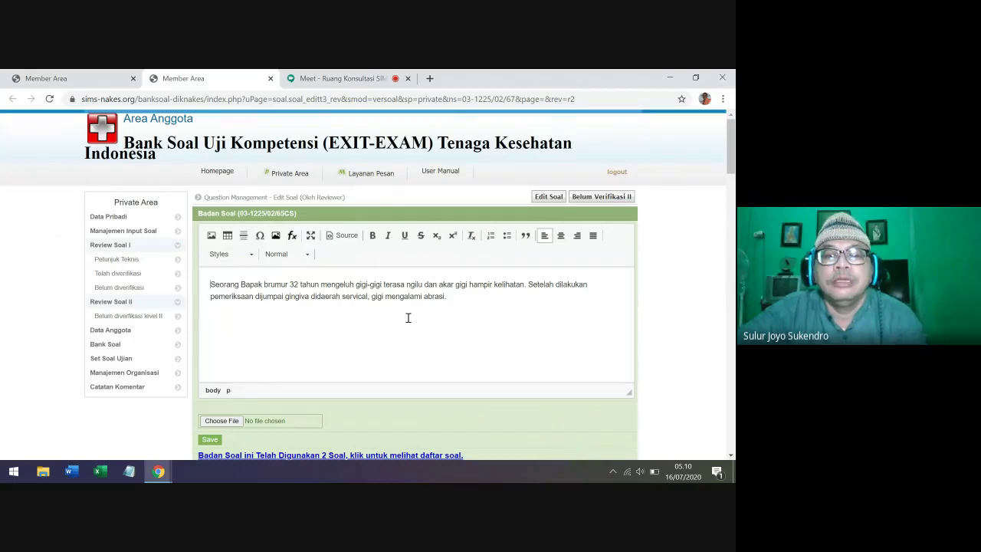
pyautogui.scroll(-1, 408, 317)
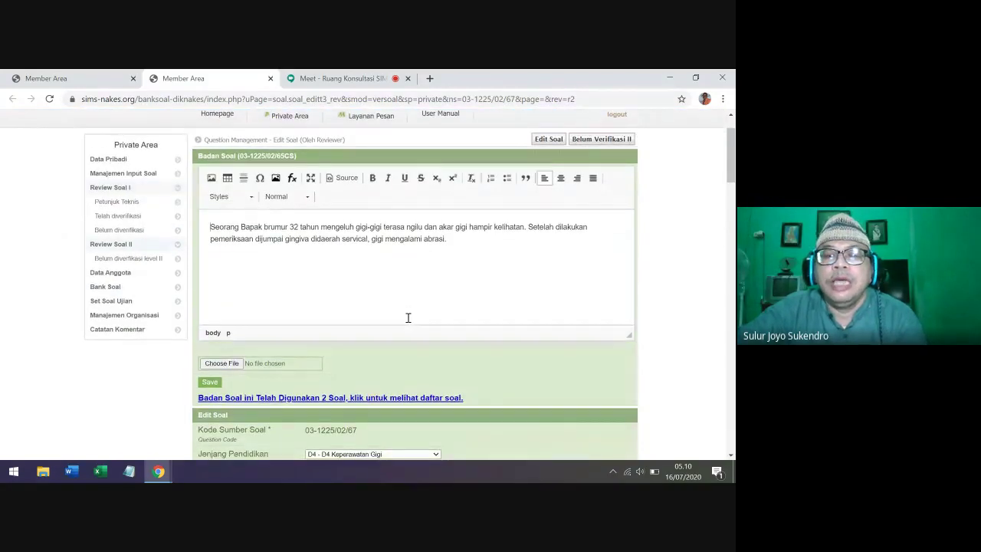
pyautogui.scroll(-1, 408, 317)
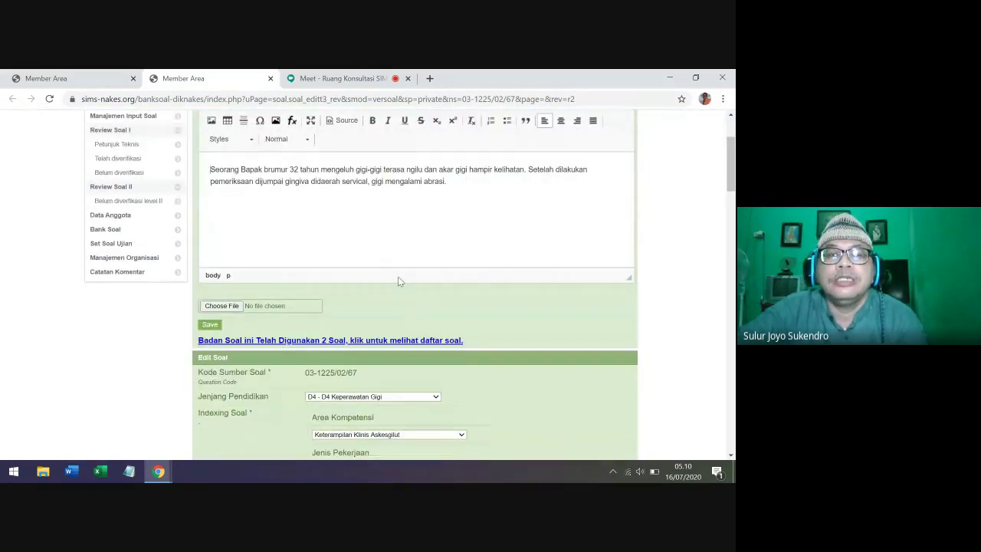
# - Correct the misspelled word before "32 tahun" in the case text to "berumur" and save the case
pyautogui.scroll(2, 400, 280)
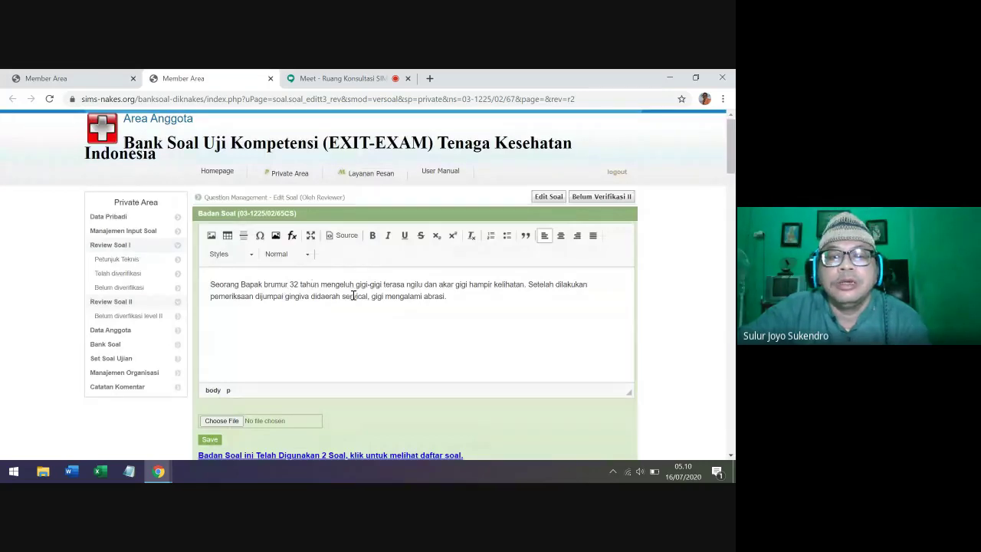
pyautogui.scroll(-1, 354, 292)
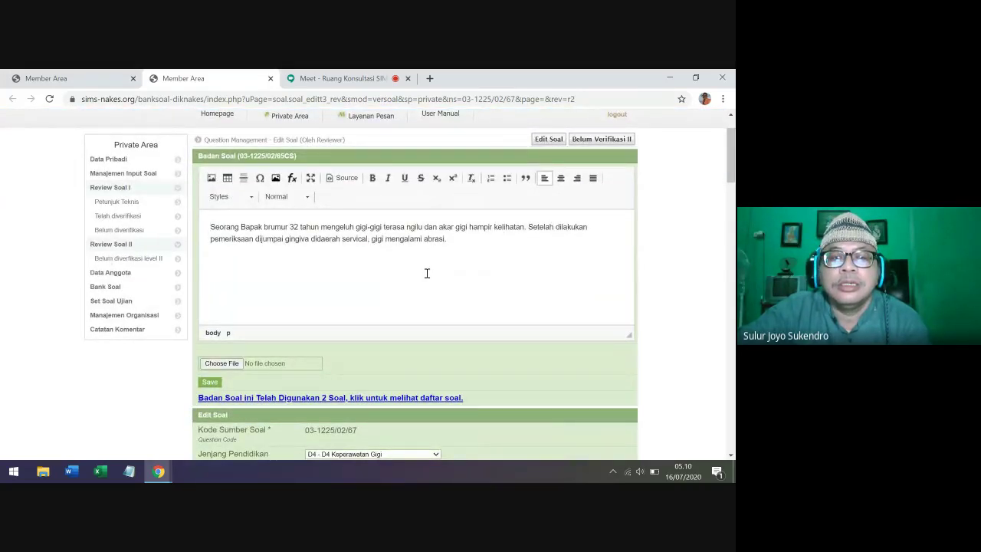
pyautogui.scroll(-1, 426, 273)
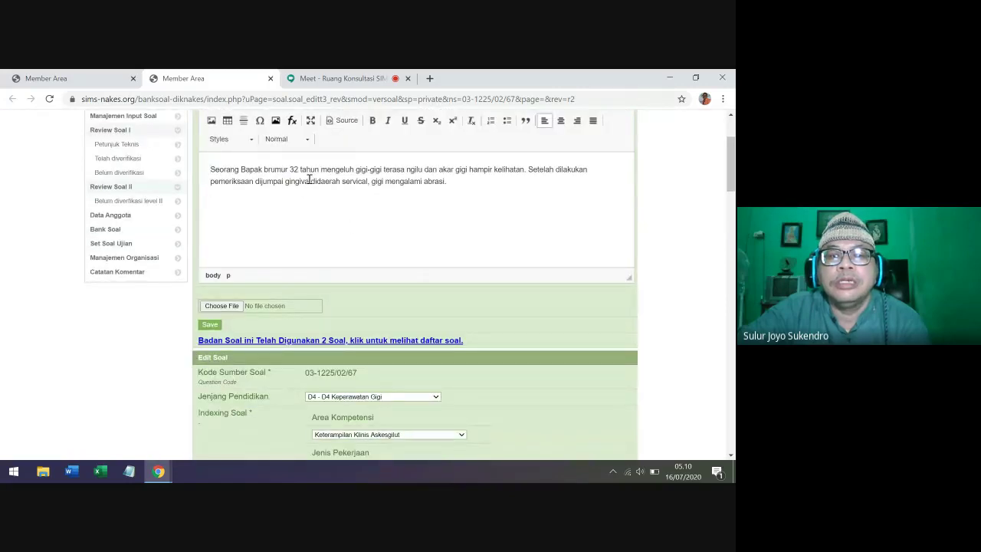
pyautogui.scroll(1, 299, 199)
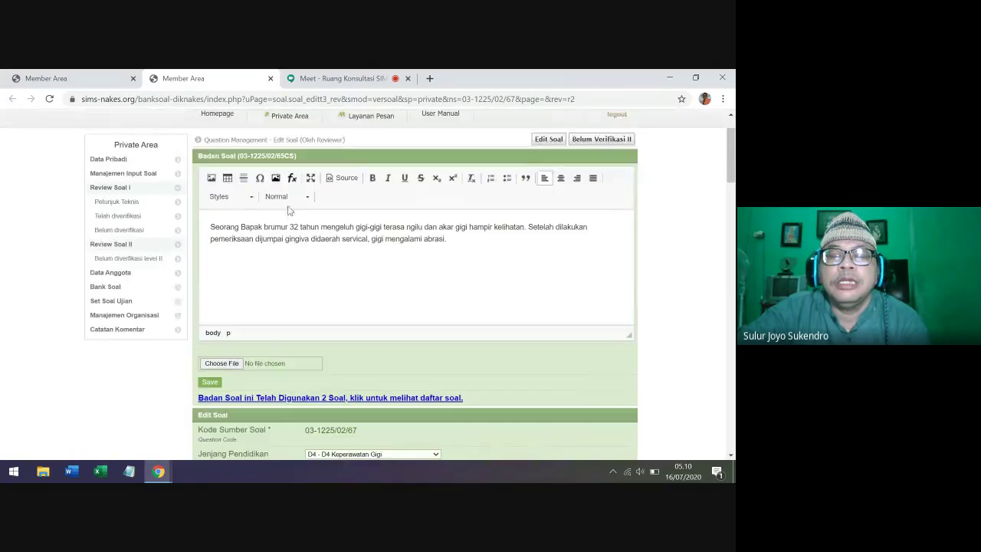
pyautogui.click(269, 227)
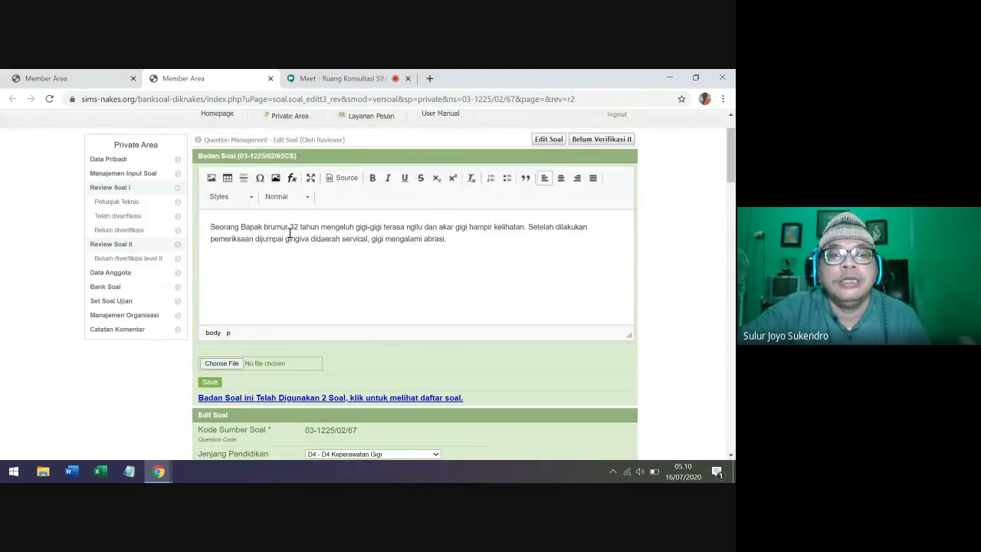
pyautogui.write('e')
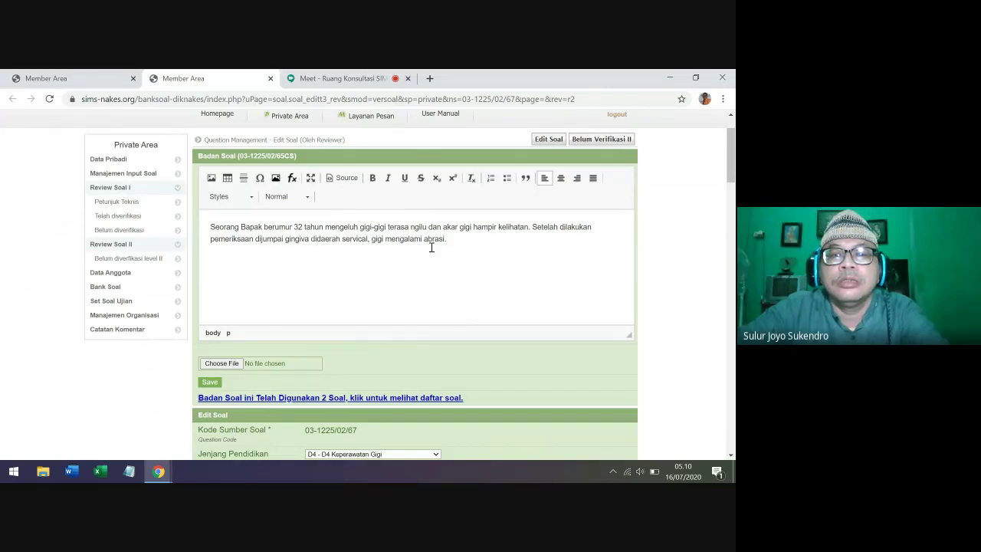
pyautogui.click(210, 383)
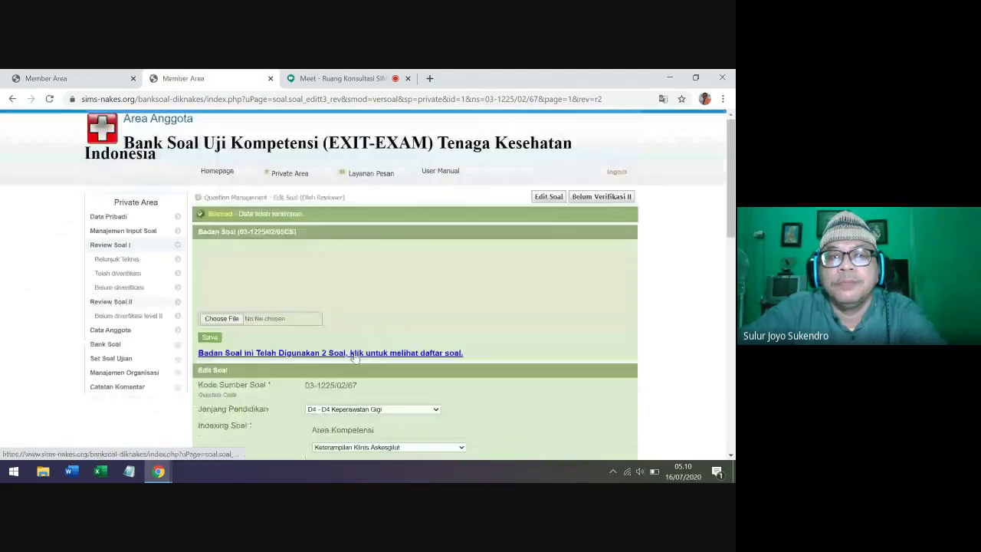
# - Examine the indexing fields of question 03-1225/02/67 and compare its question text with the saved case description
pyautogui.scroll(-10, 358, 360)
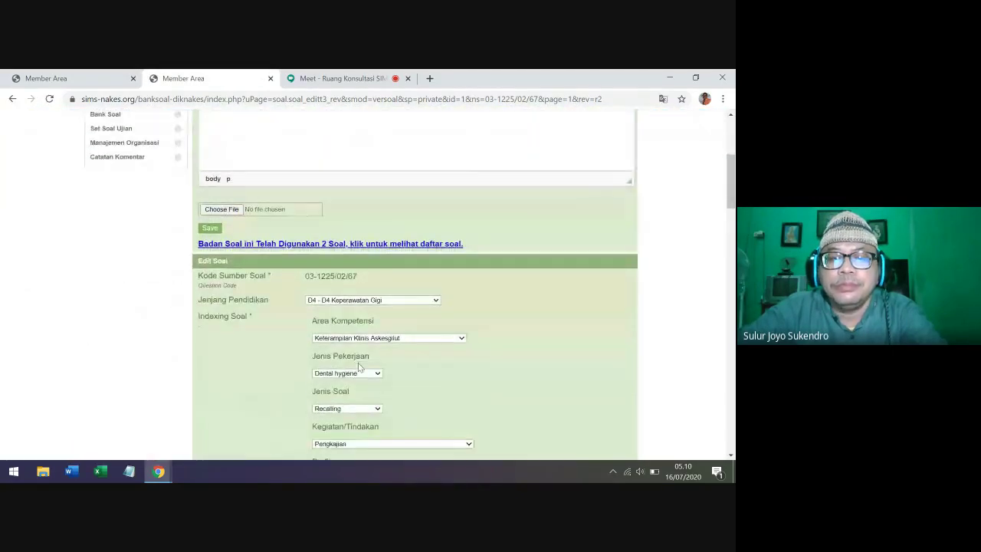
pyautogui.scroll(-1, 358, 363)
pyautogui.scroll(3, 357, 363)
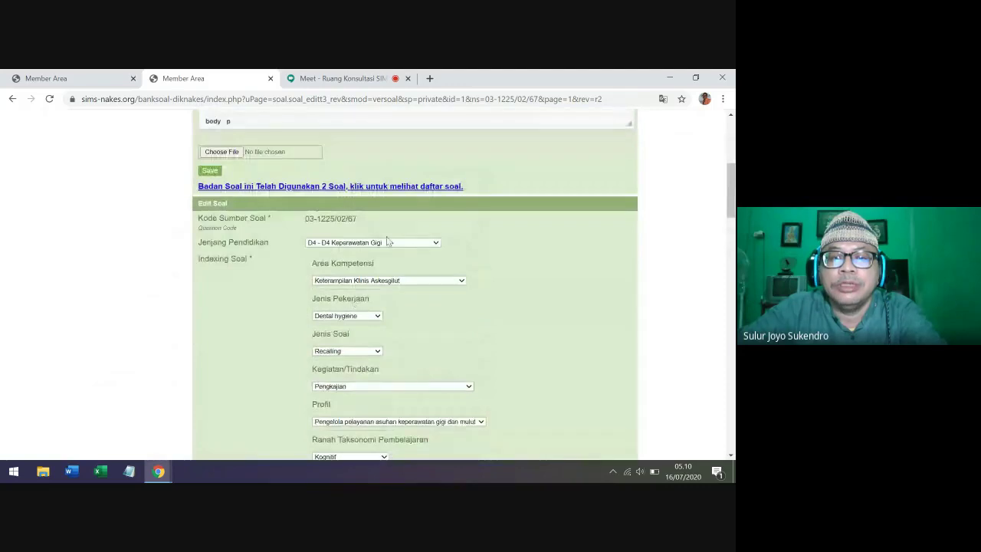
pyautogui.scroll(-2, 414, 285)
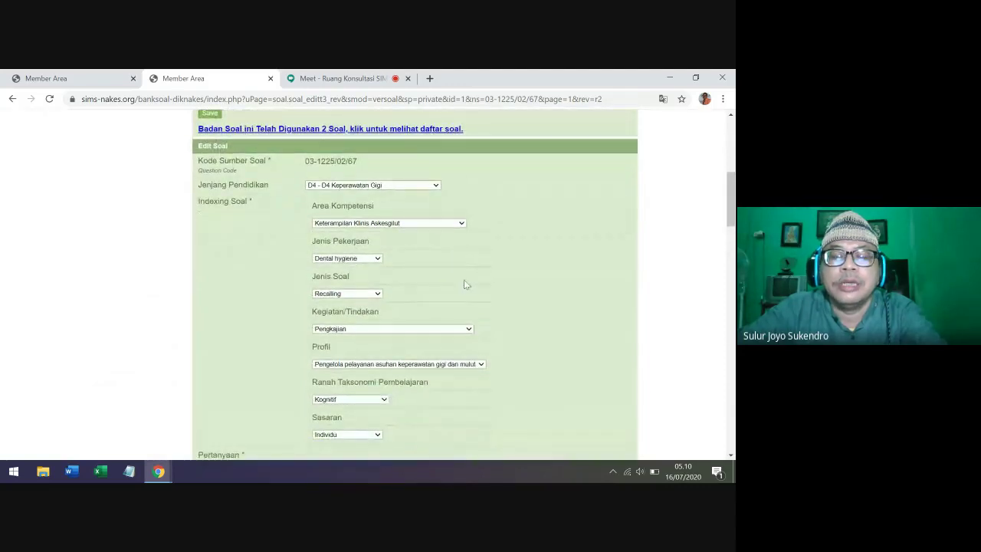
pyautogui.scroll(-1, 434, 310)
pyautogui.scroll(-3, 423, 298)
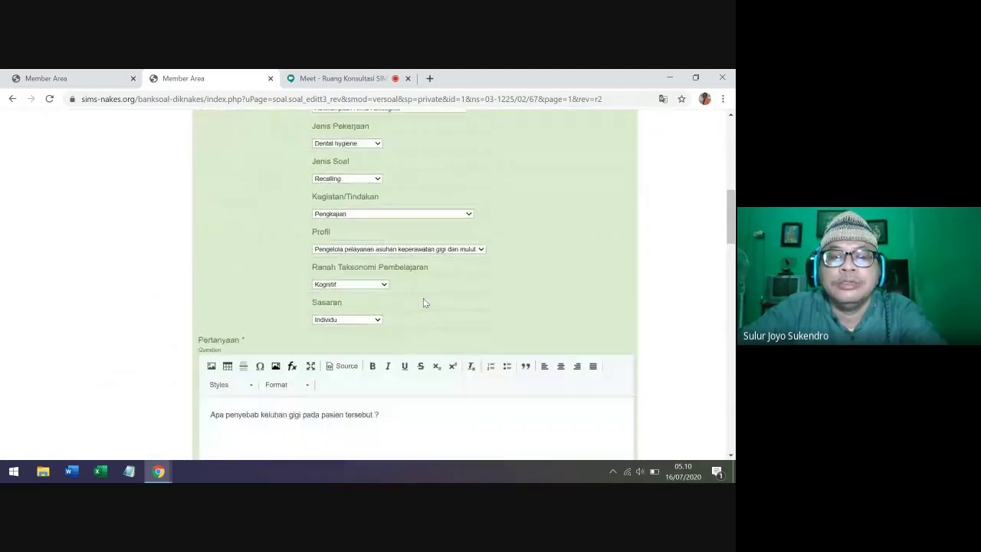
pyautogui.scroll(-1, 423, 302)
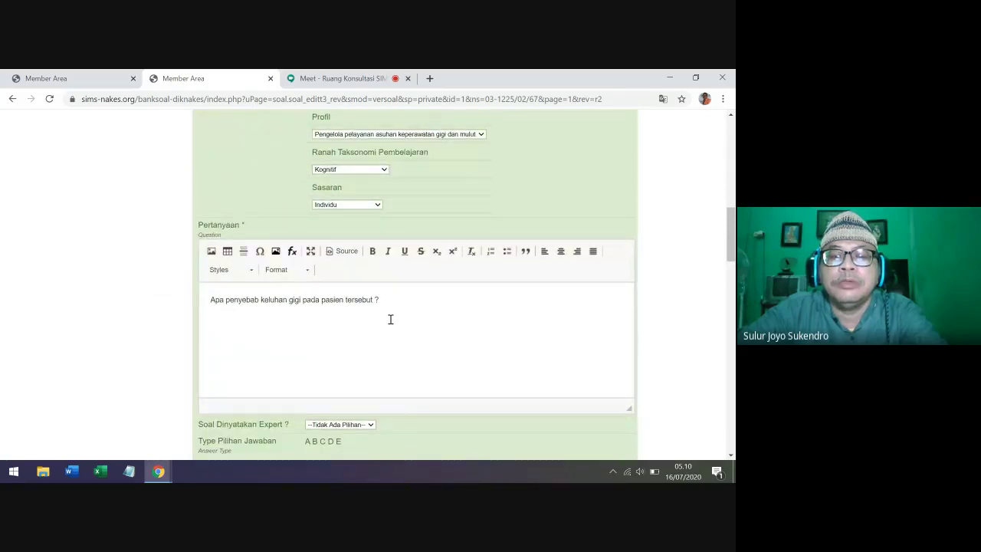
pyautogui.scroll(3, 390, 319)
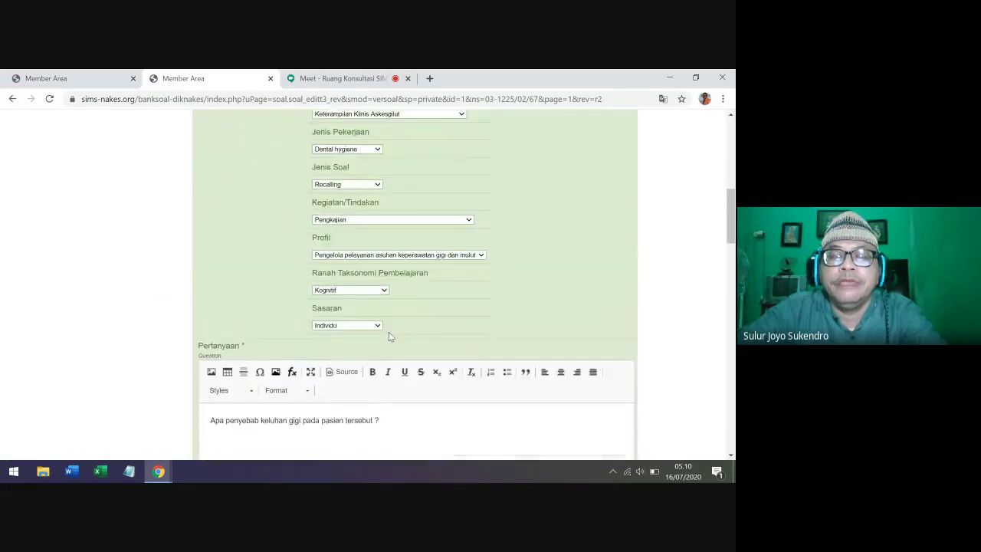
pyautogui.scroll(6, 388, 331)
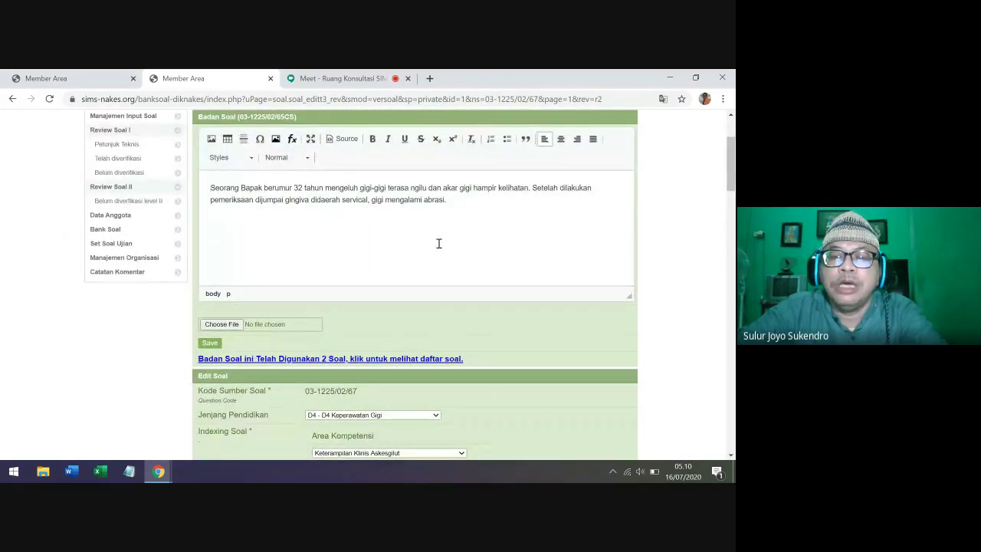
pyautogui.scroll(-7, 438, 243)
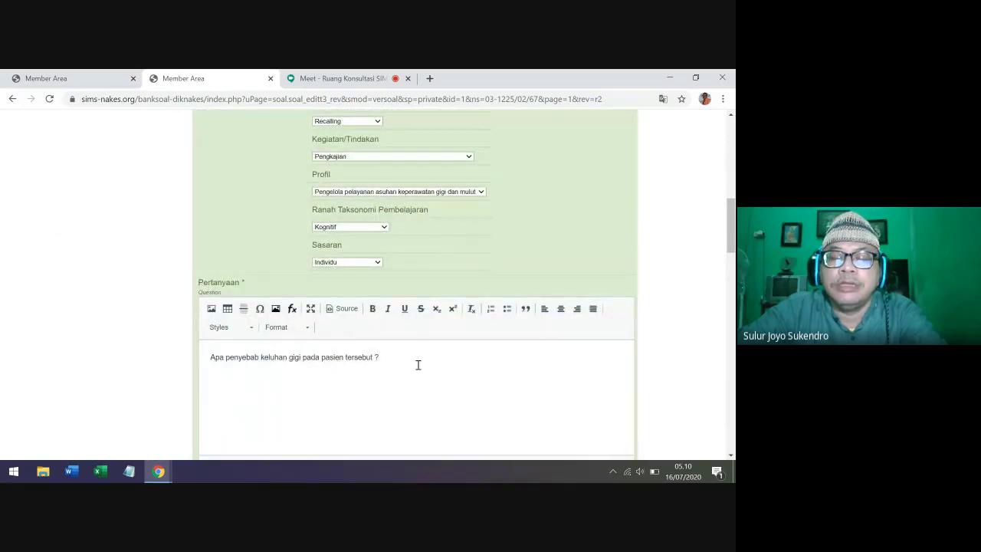
pyautogui.scroll(5, 436, 369)
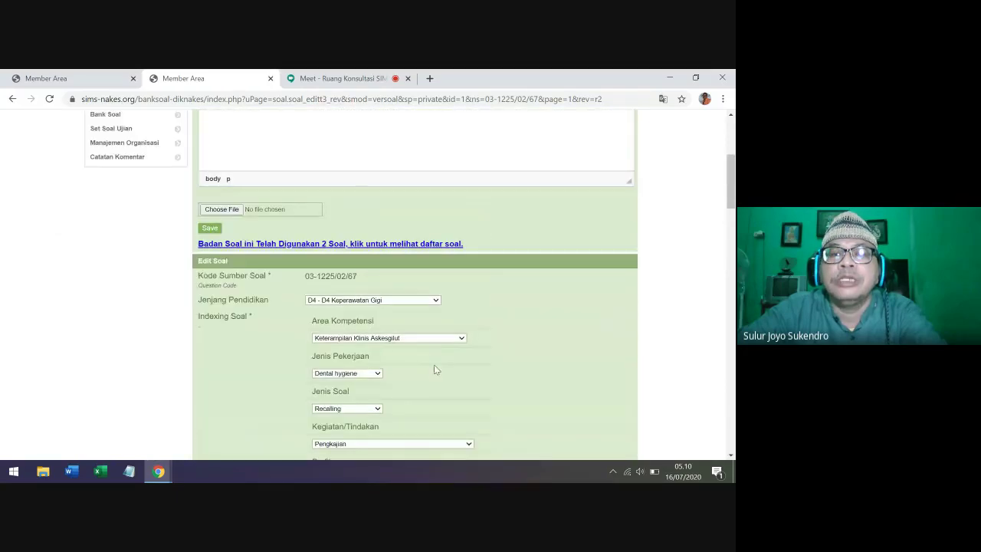
pyautogui.scroll(2, 434, 370)
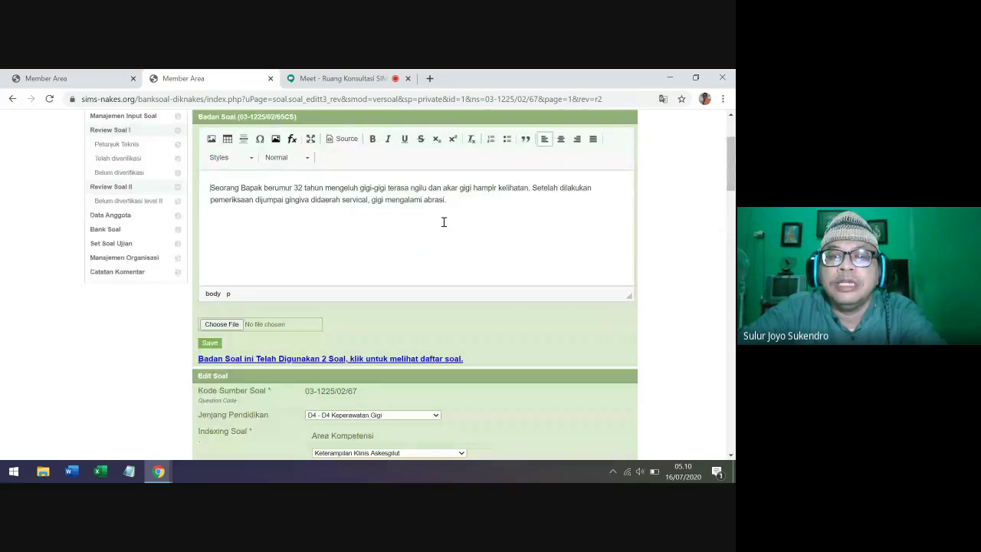
# - Read the question and its first answer options, and check them against the patient's case description
pyautogui.scroll(-6, 443, 222)
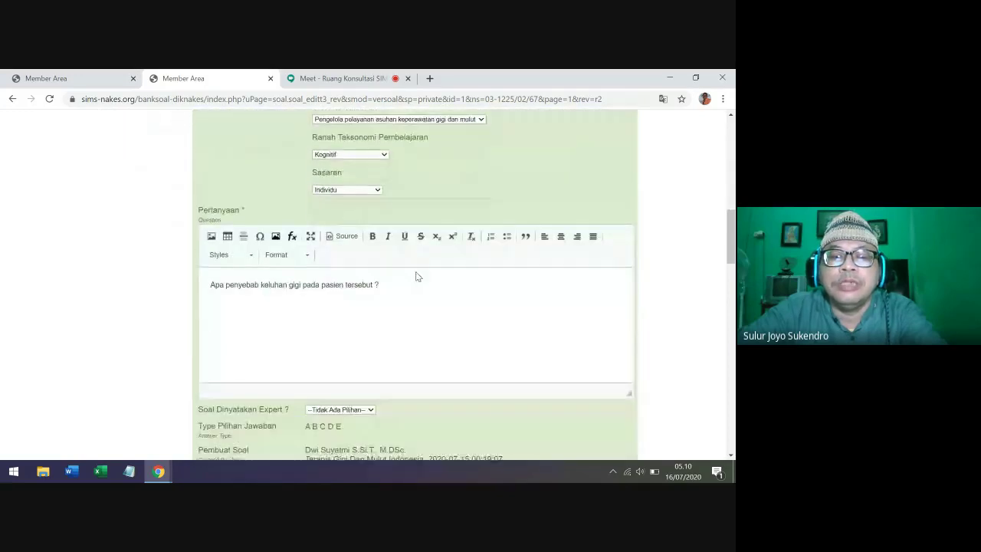
pyautogui.scroll(-5, 416, 275)
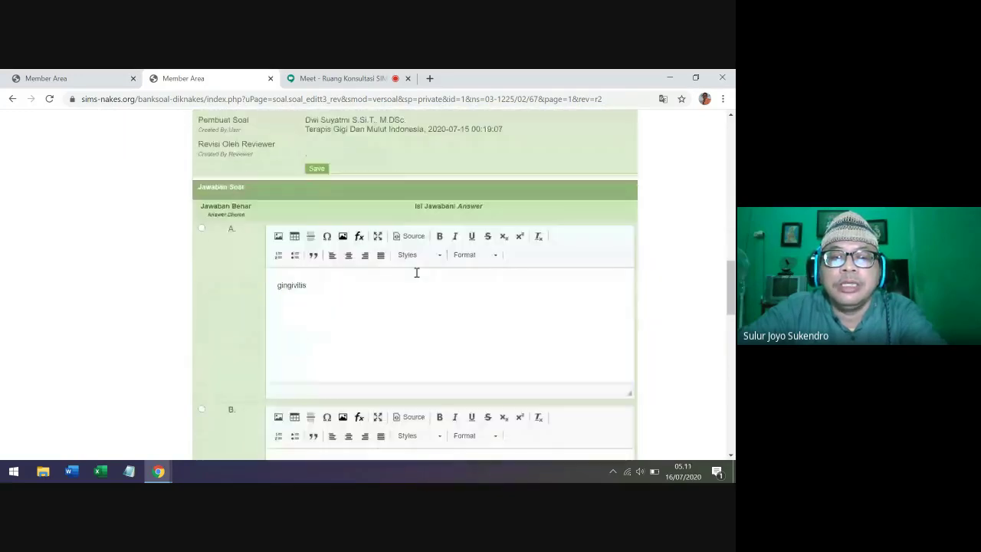
pyautogui.scroll(-2, 416, 273)
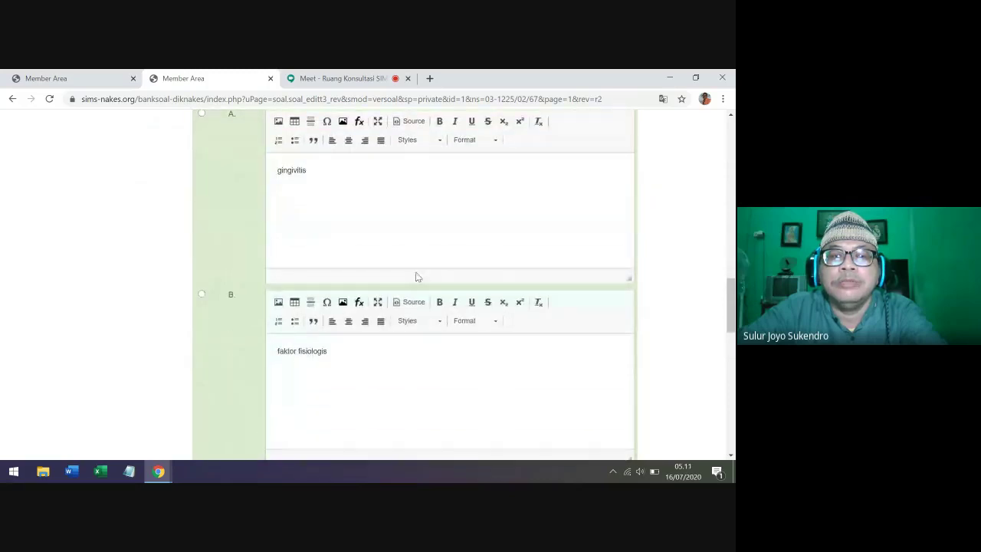
pyautogui.scroll(2, 416, 277)
pyautogui.scroll(-2, 416, 274)
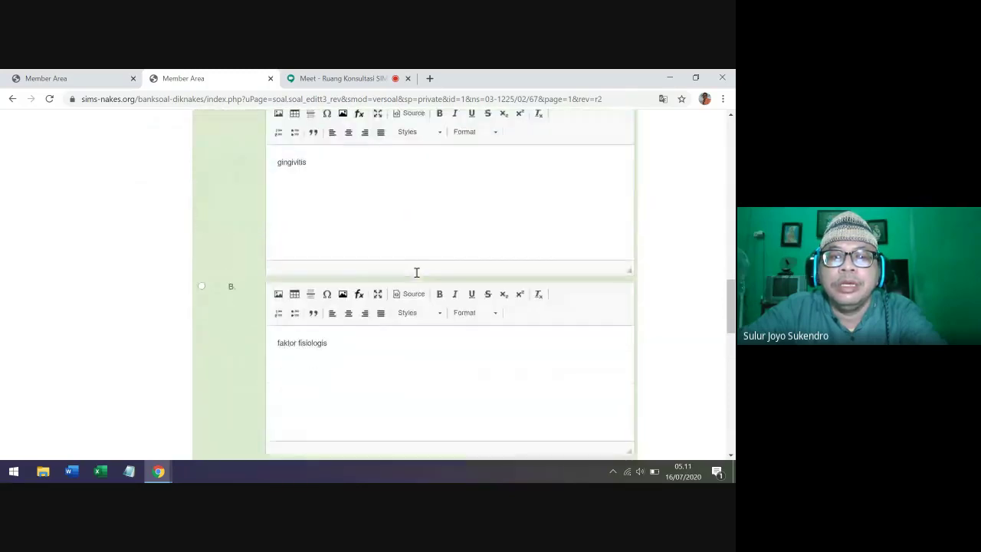
pyautogui.scroll(-1, 416, 272)
pyautogui.scroll(-1, 416, 269)
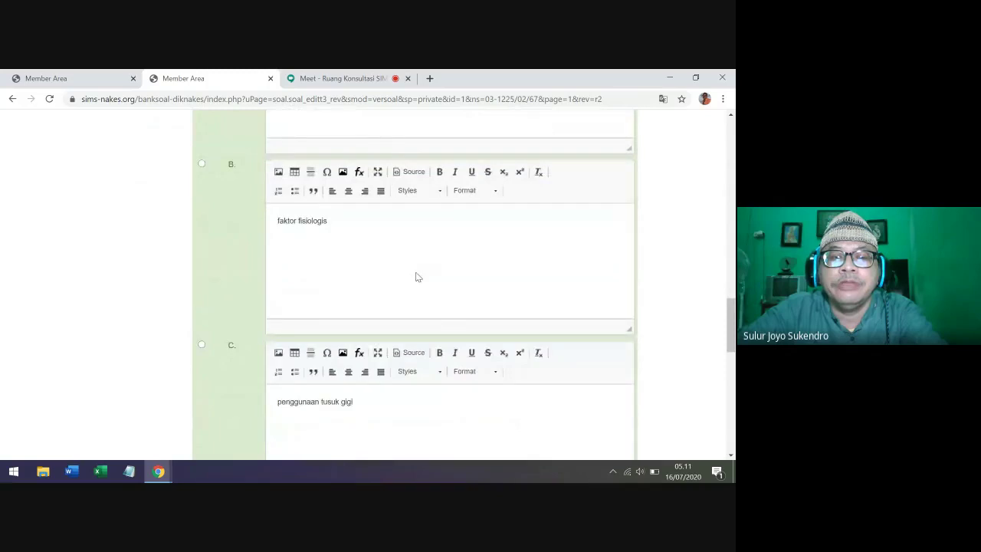
pyautogui.scroll(-3, 416, 275)
pyautogui.scroll(10, 416, 272)
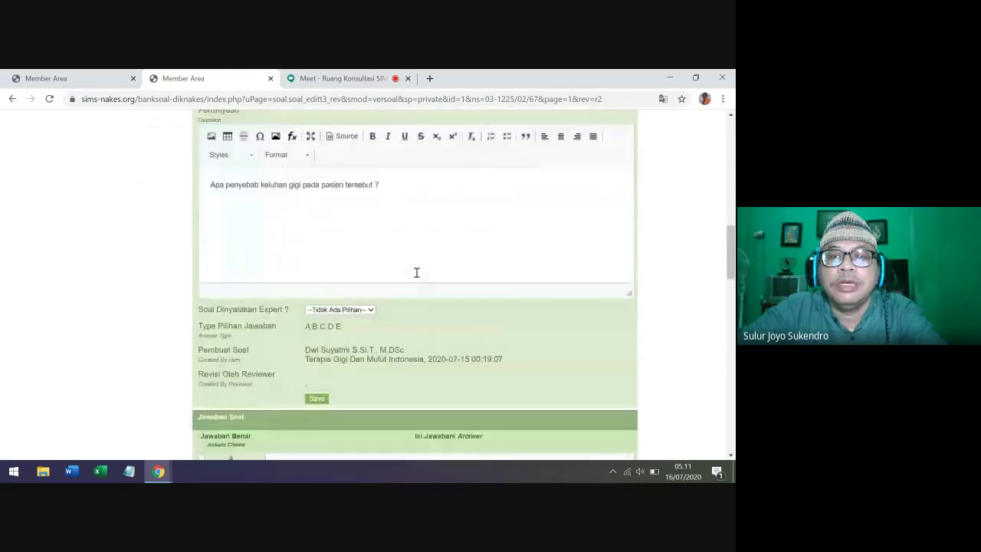
pyautogui.scroll(10, 416, 272)
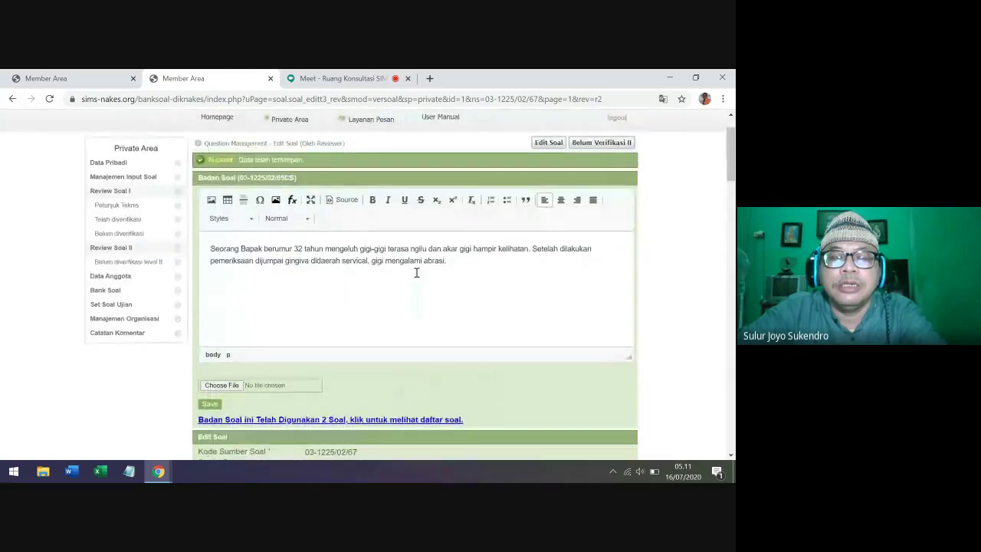
pyautogui.scroll(1, 416, 272)
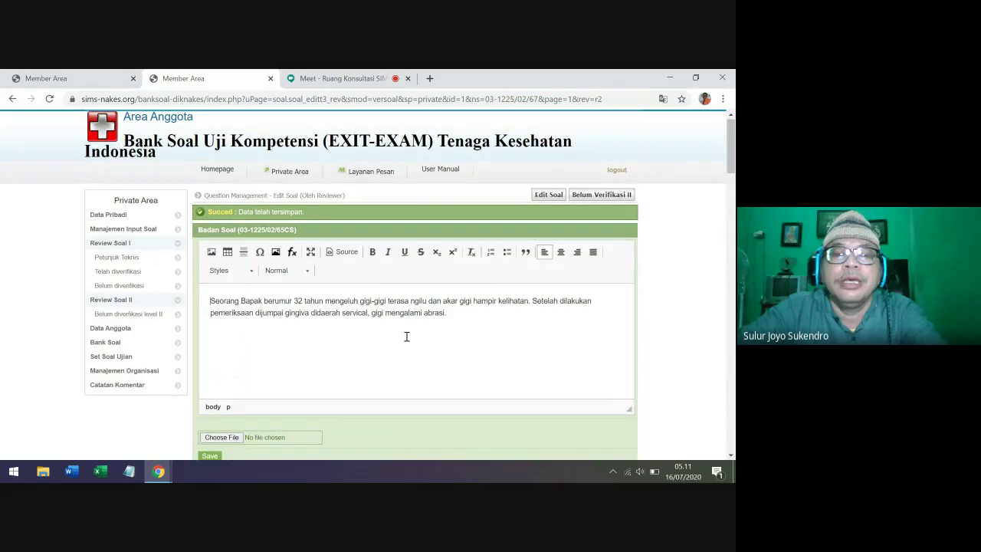
# - Recheck the case, indexing and question text together with all answer options and the marked correct answer
pyautogui.scroll(-5, 406, 336)
pyautogui.scroll(-6, 406, 338)
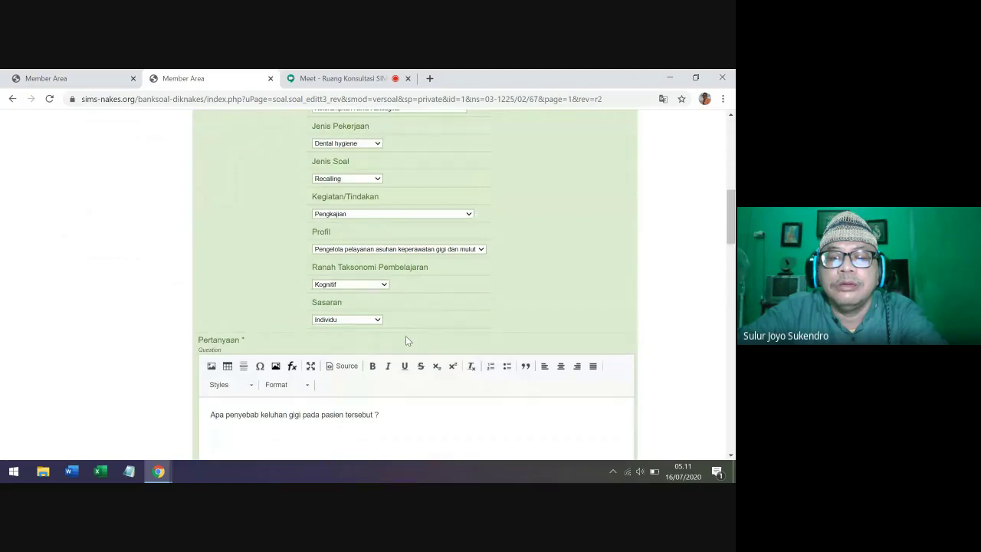
pyautogui.scroll(12, 406, 337)
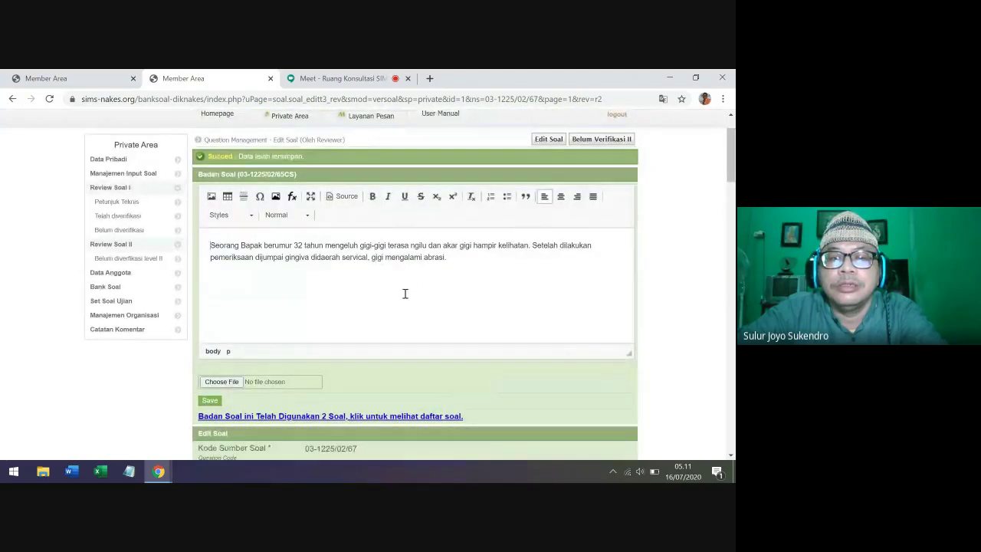
pyautogui.scroll(-15, 405, 293)
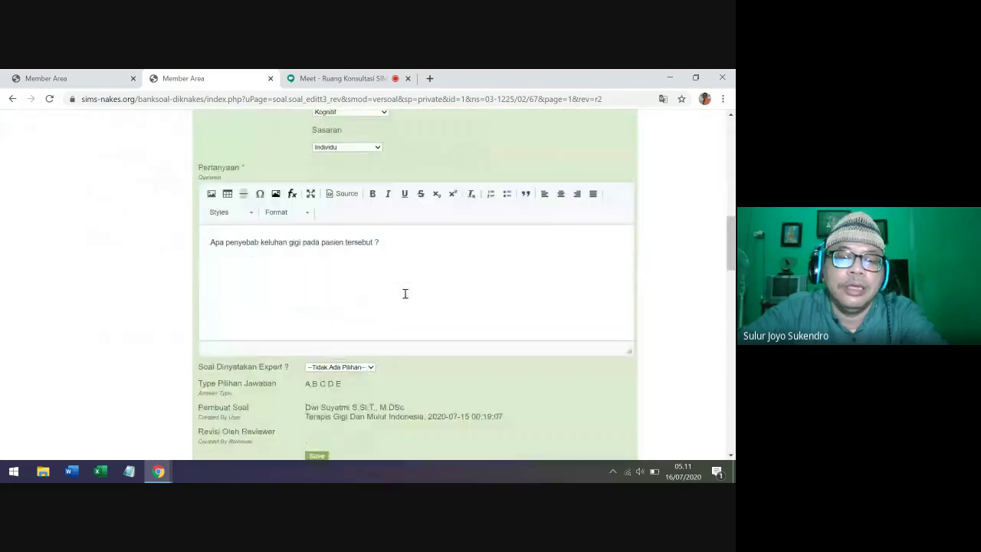
pyautogui.scroll(-8, 405, 293)
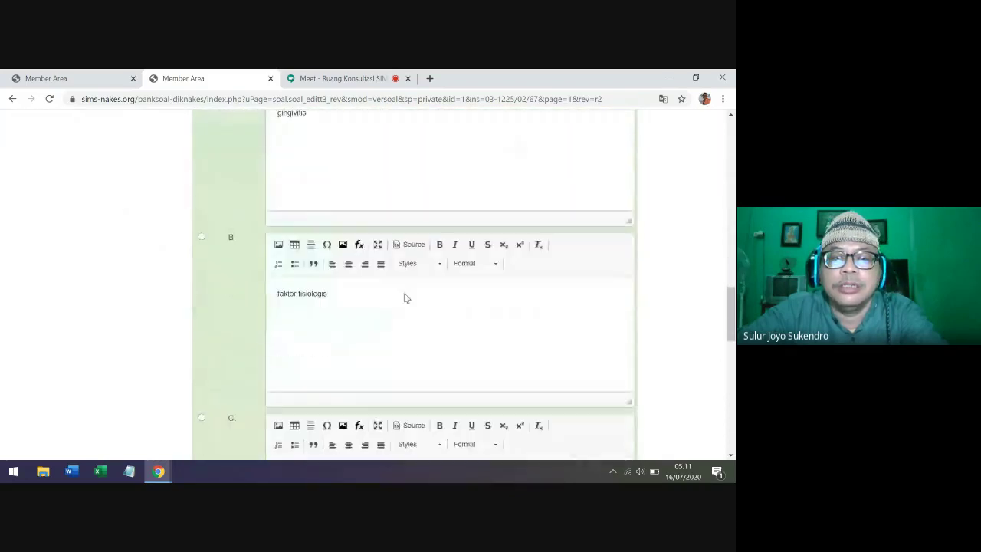
pyautogui.scroll(-5, 406, 294)
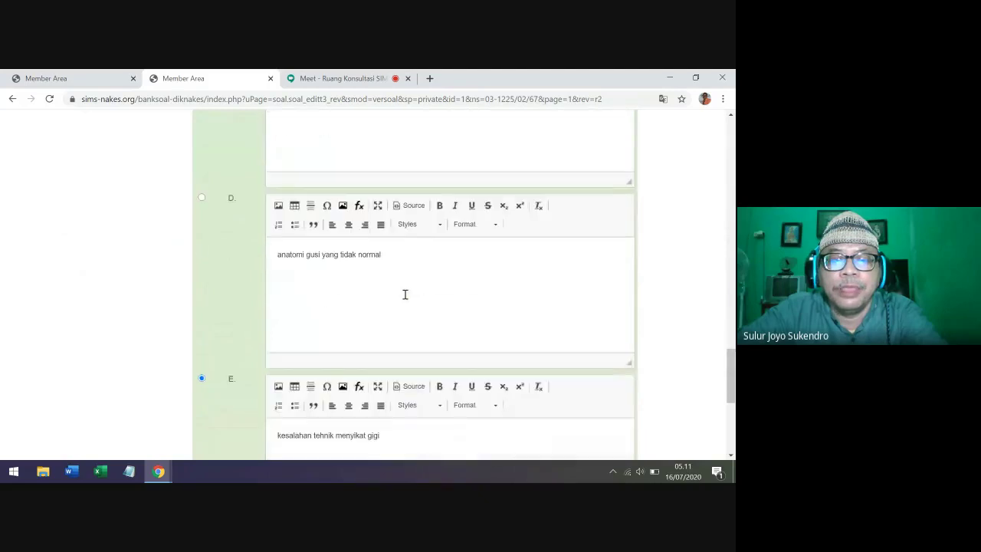
pyautogui.scroll(4, 405, 293)
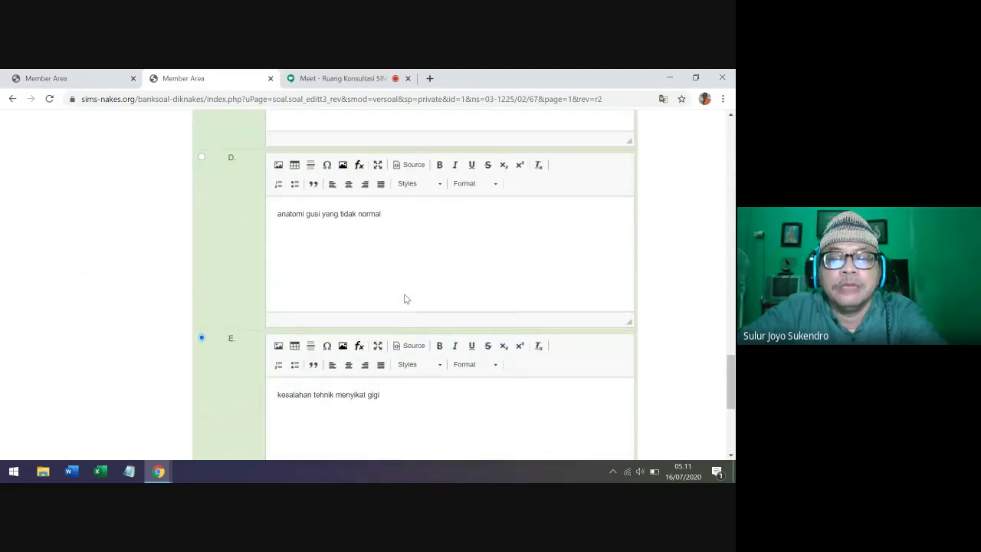
pyautogui.scroll(12, 404, 294)
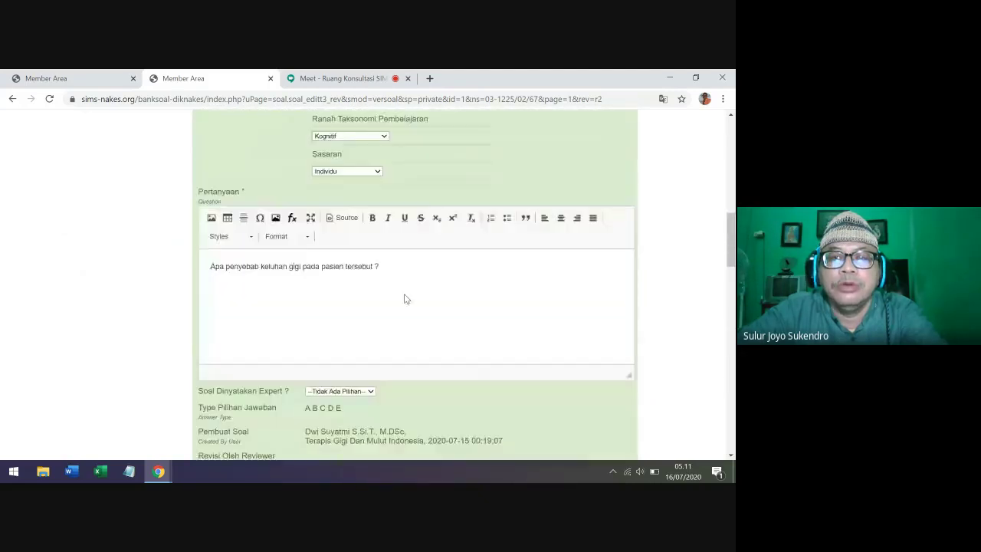
pyautogui.scroll(4, 404, 293)
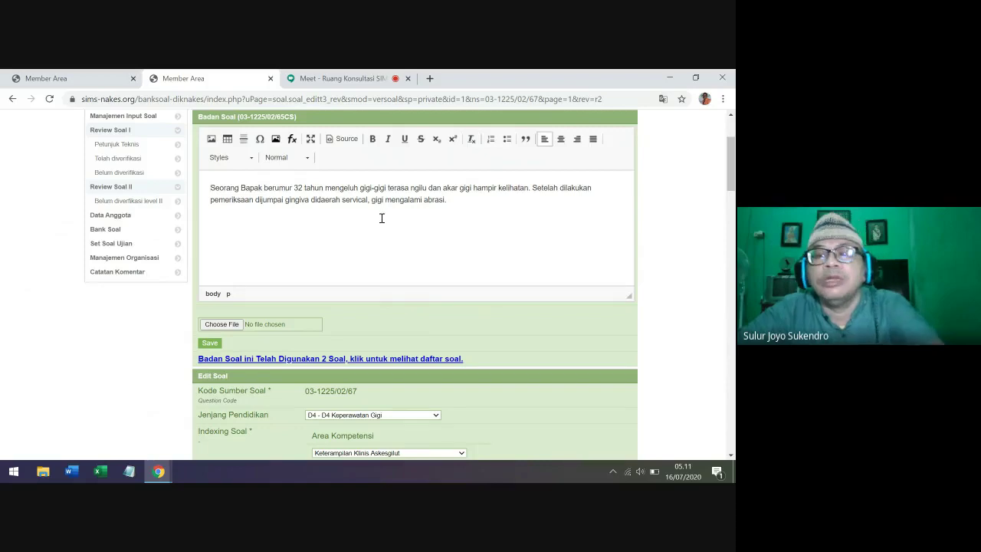
pyautogui.scroll(-10, 382, 220)
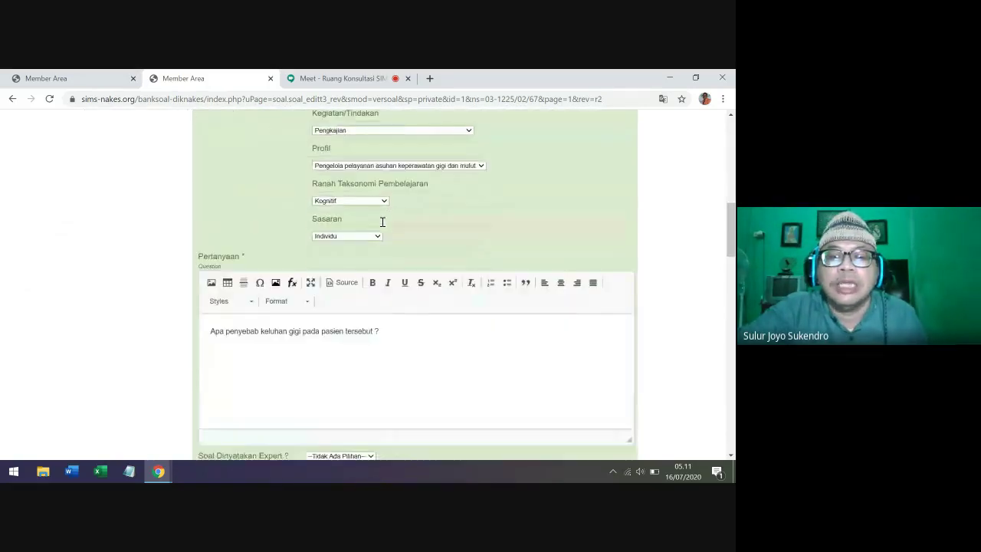
pyautogui.scroll(-10, 382, 221)
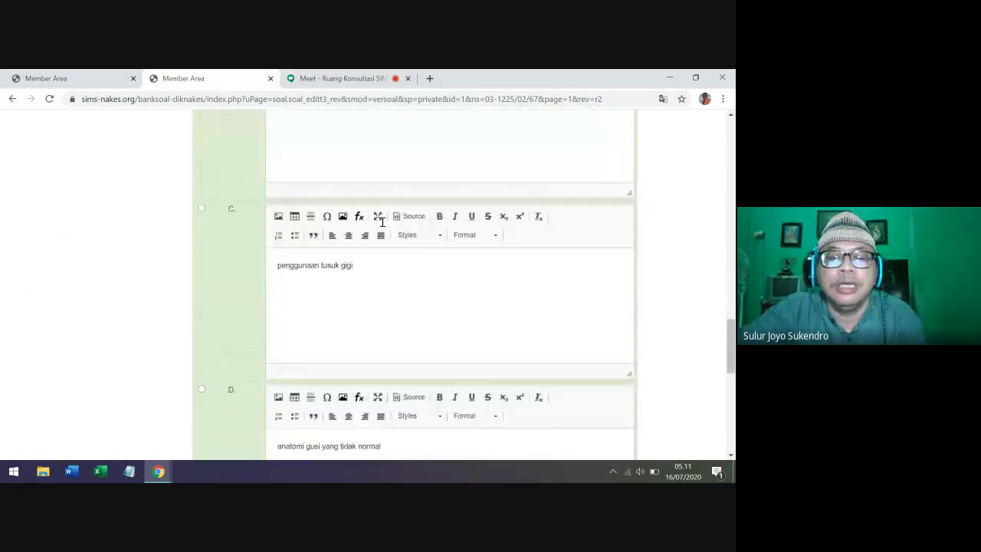
# - Set "Soal Dinyatakan Expert ?" to Ya for question 03-1225/02/67 and save the question
pyautogui.scroll(-8, 382, 221)
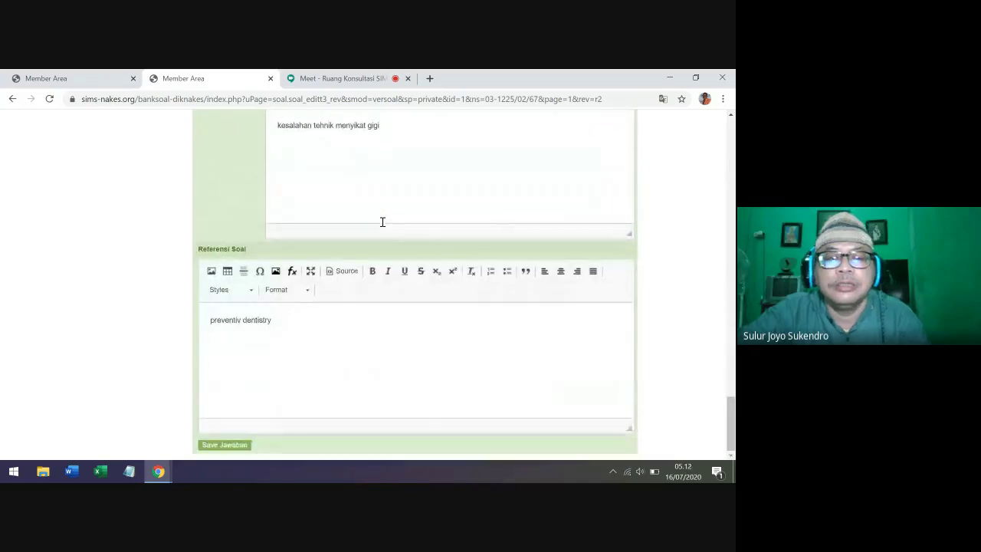
pyautogui.scroll(10, 382, 221)
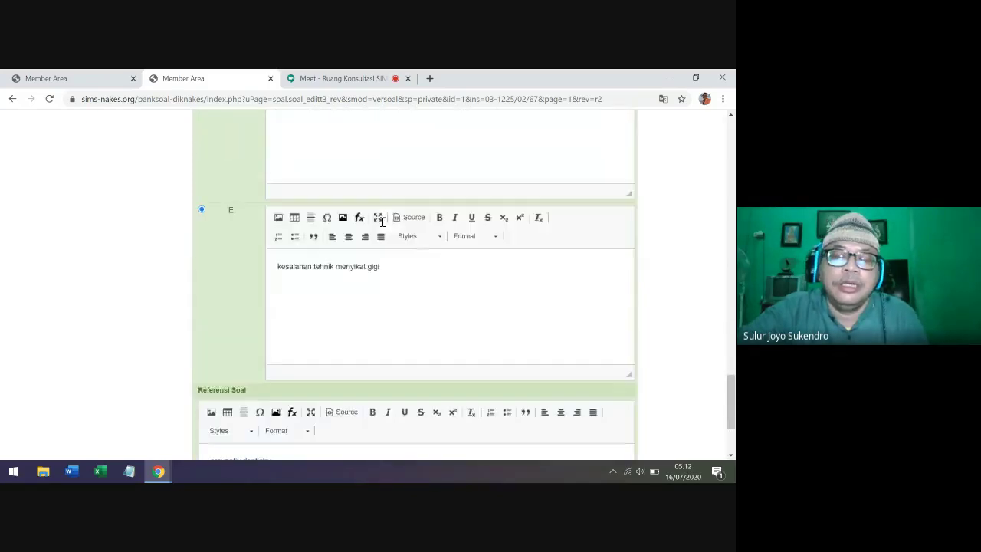
pyautogui.scroll(10, 383, 221)
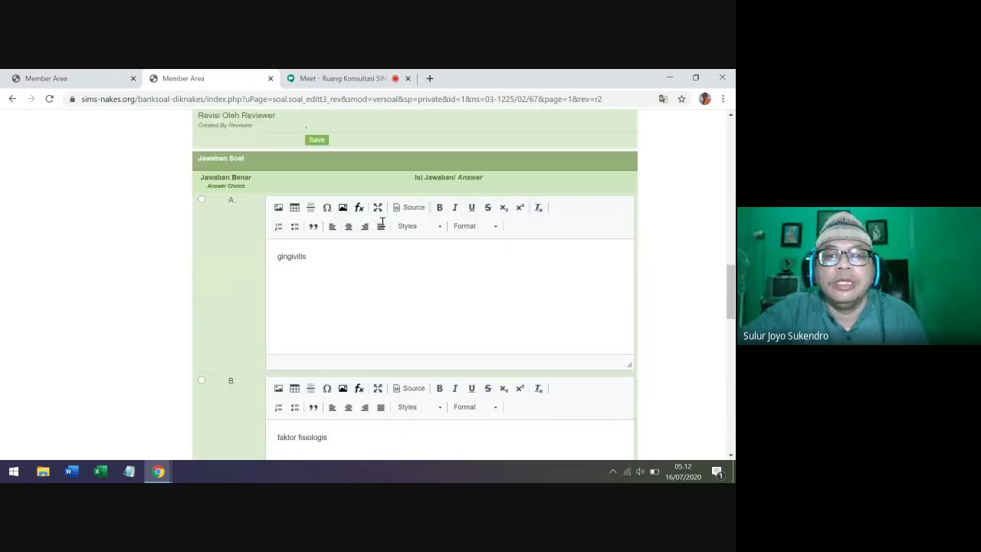
pyautogui.scroll(-3, 383, 223)
pyautogui.scroll(-2, 383, 223)
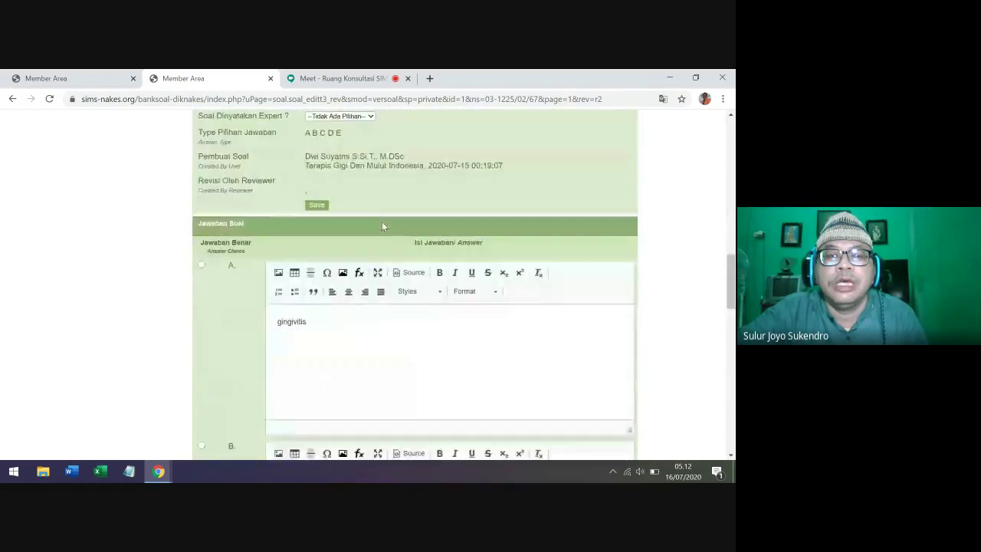
pyautogui.scroll(1, 381, 222)
pyautogui.click(358, 175)
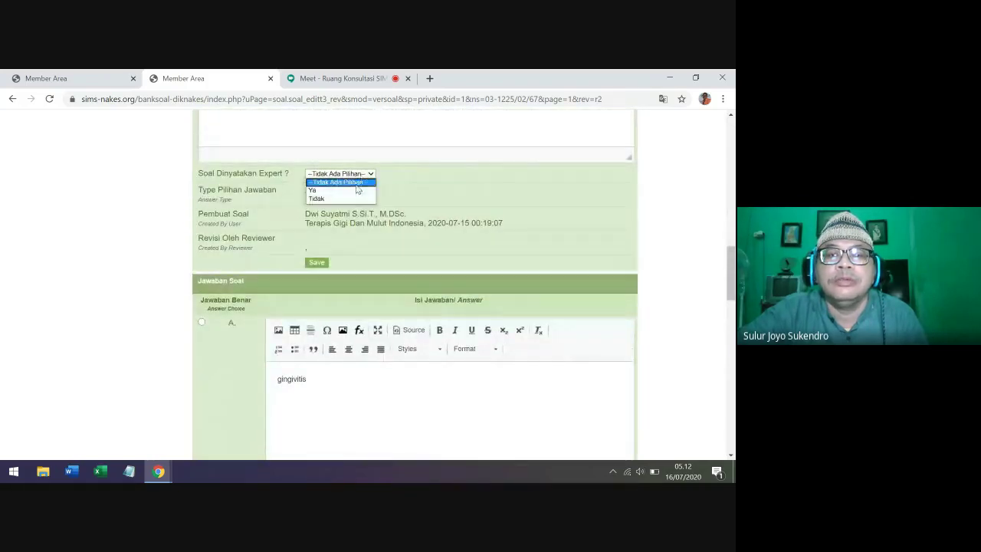
pyautogui.click(357, 192)
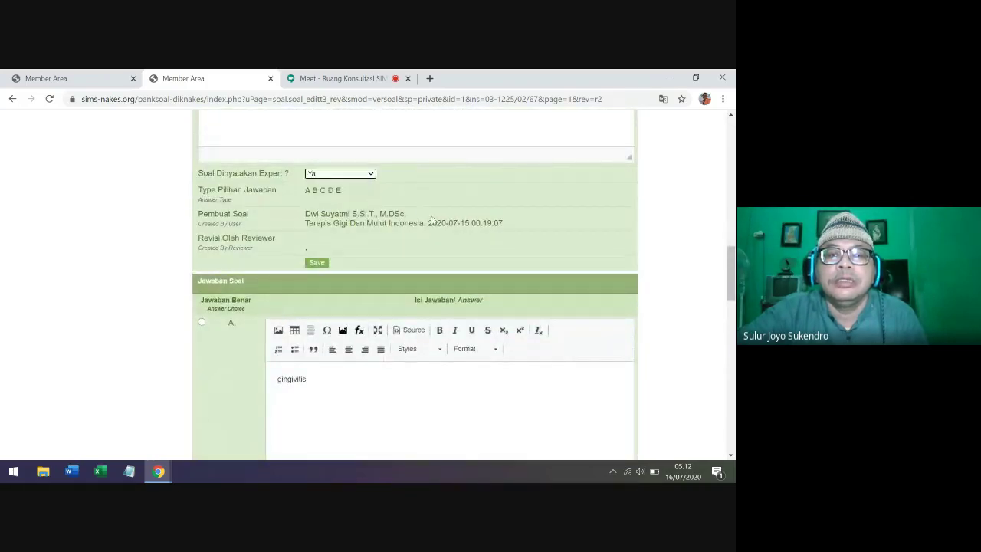
pyautogui.click(317, 262)
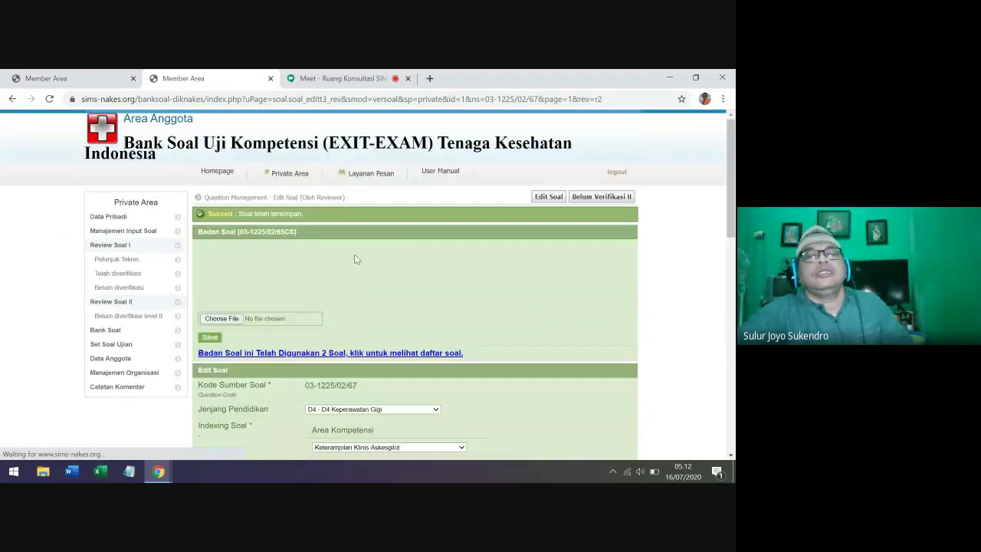
# - Open the question recapitulation (Rekapitulasi Soal) and search it for the education level D4 Keperawatan Gigi (D4)
pyautogui.scroll(-3, 354, 258)
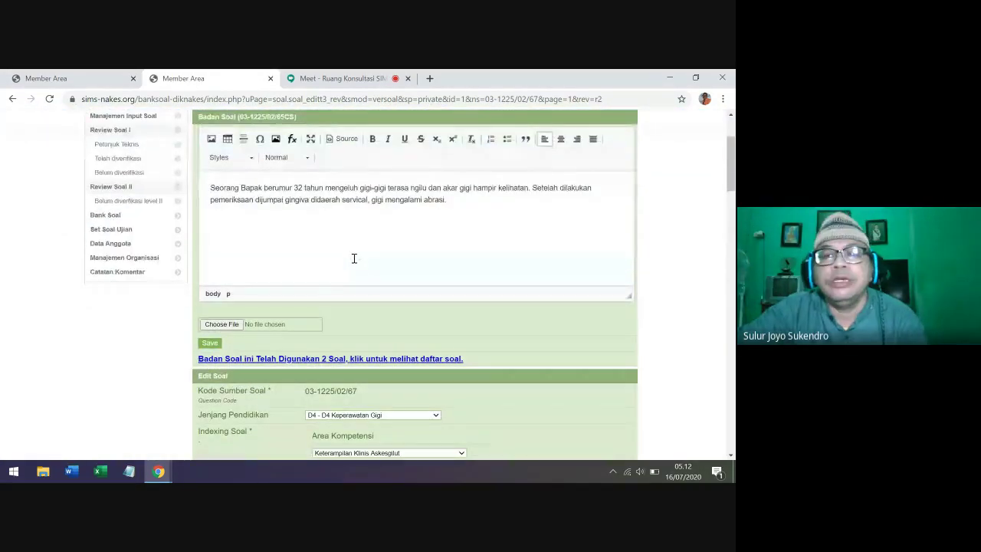
pyautogui.scroll(1, 354, 258)
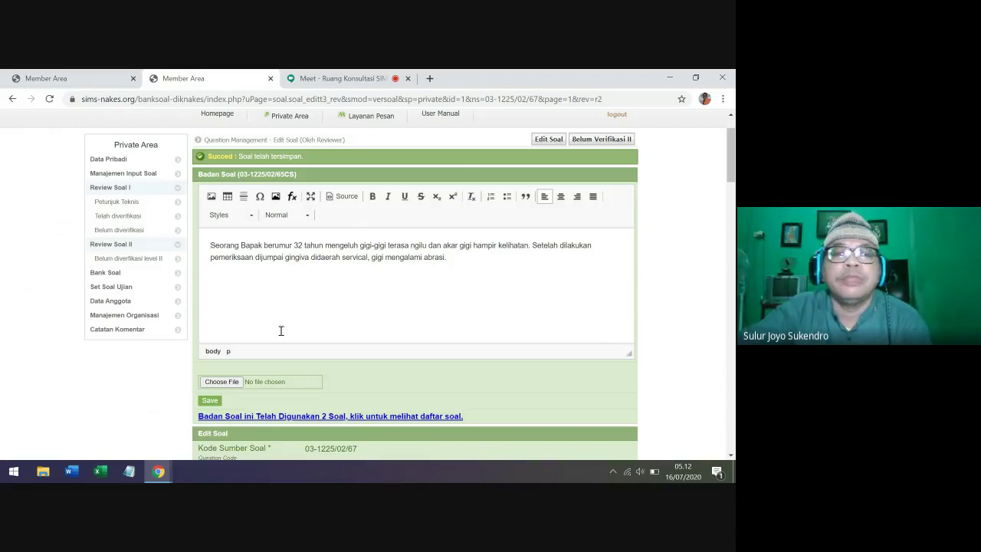
pyautogui.click(151, 179)
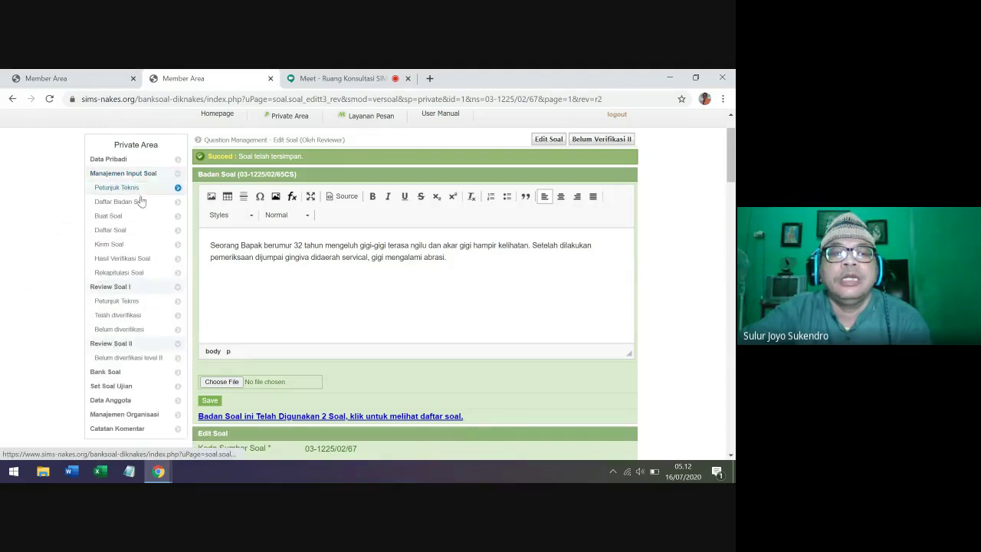
pyautogui.click(146, 272)
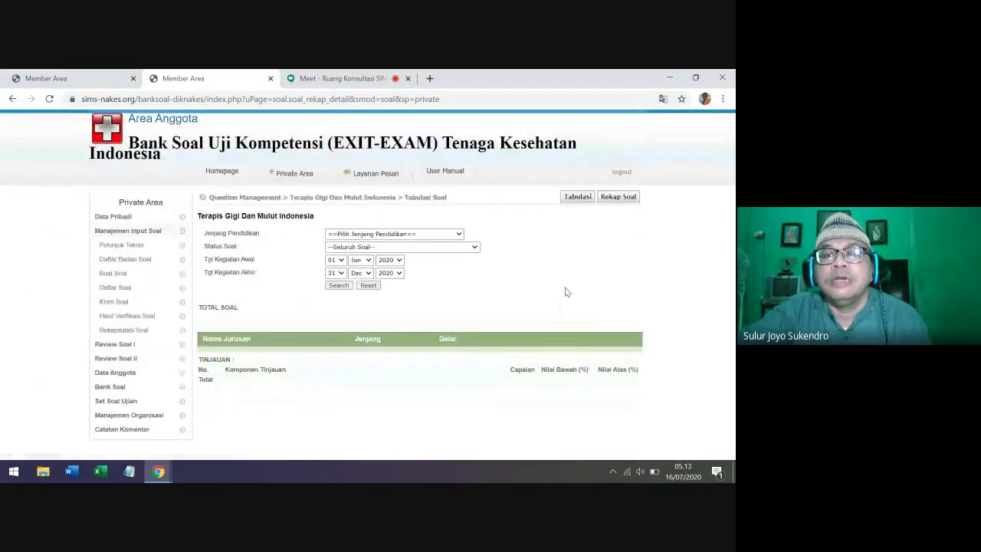
pyautogui.click(433, 234)
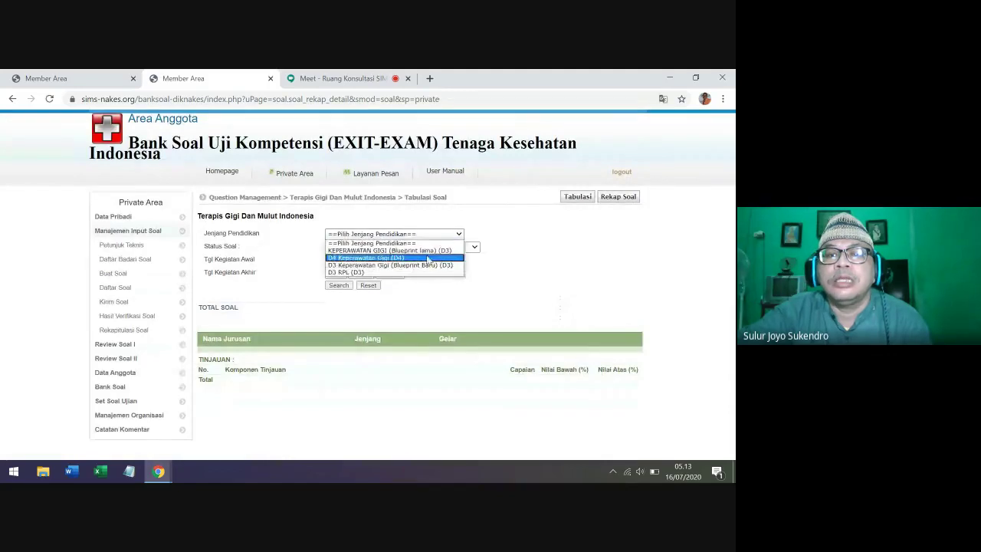
pyautogui.click(431, 258)
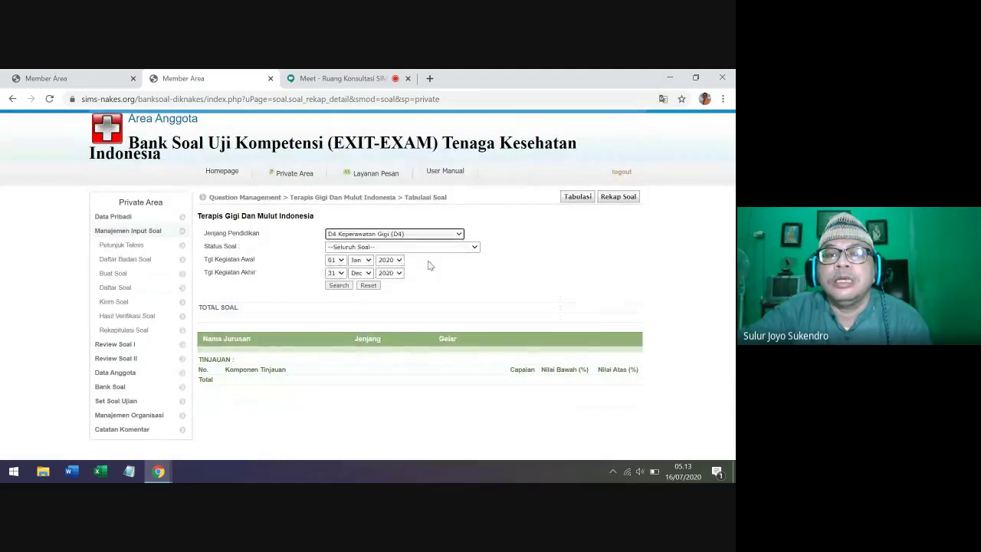
pyautogui.click(339, 287)
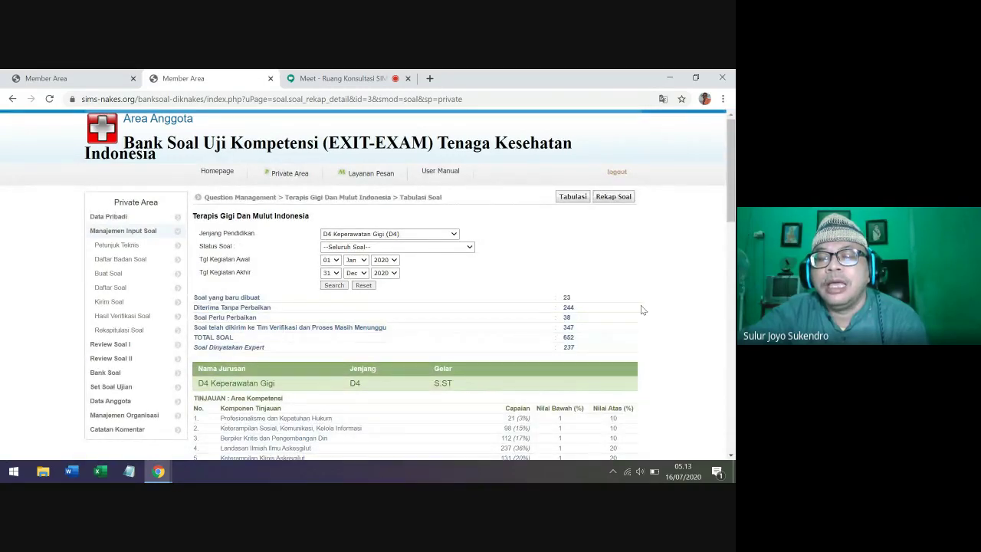
# - Examine the D4 Keperawatan Gigi review tables, comparing each component's achievement with its lower and upper percentage limits
pyautogui.scroll(-3, 642, 309)
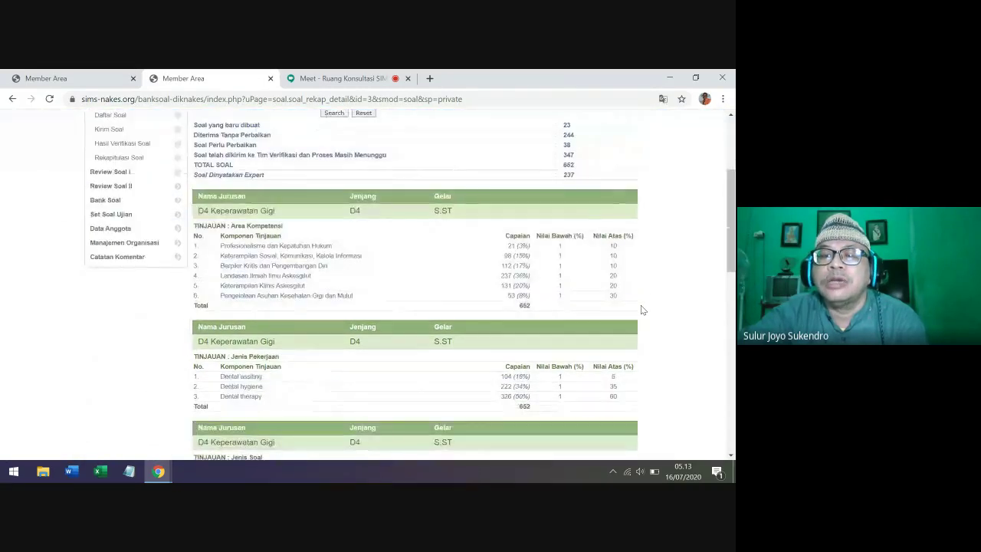
pyautogui.scroll(-4, 539, 310)
pyautogui.scroll(-2, 538, 311)
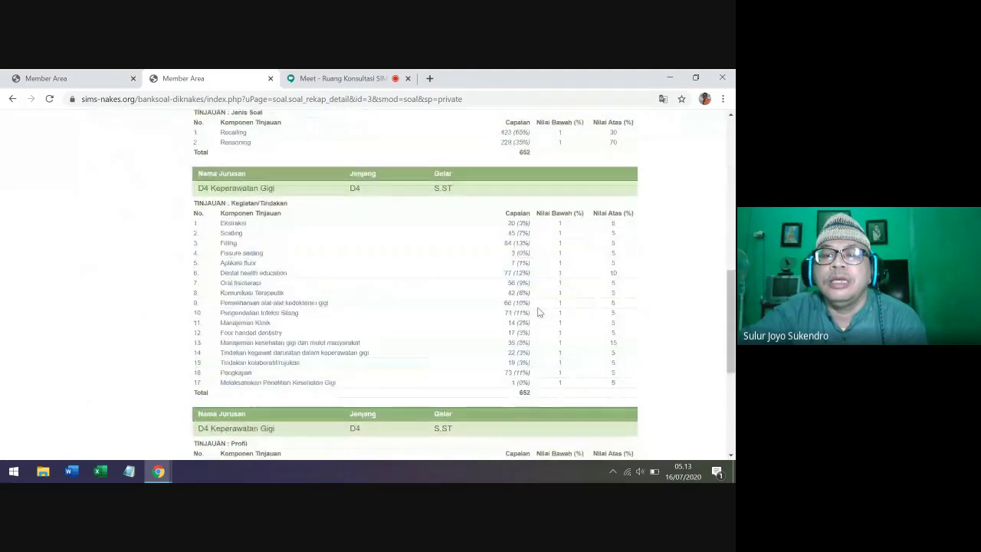
pyautogui.scroll(-1, 529, 332)
pyautogui.scroll(-4, 528, 332)
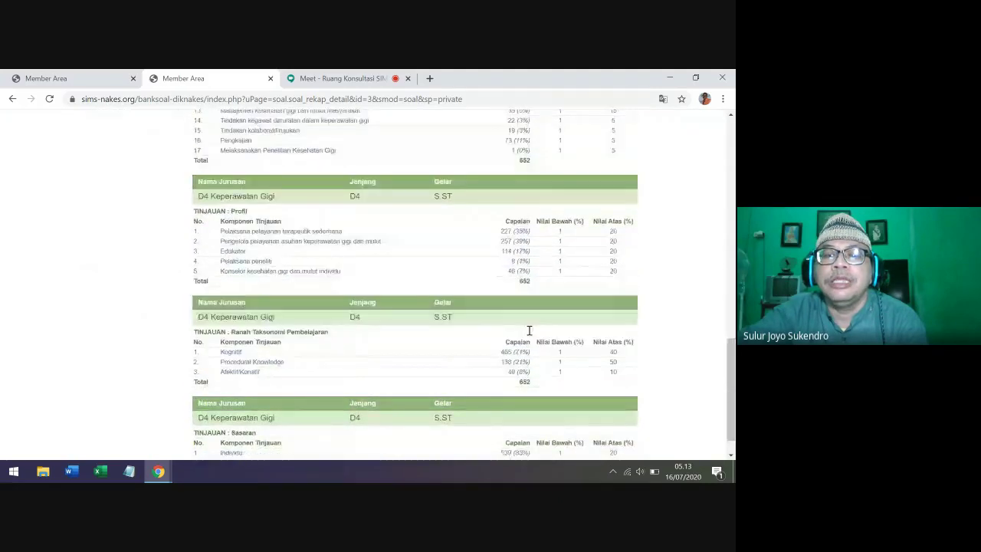
pyautogui.scroll(10, 528, 330)
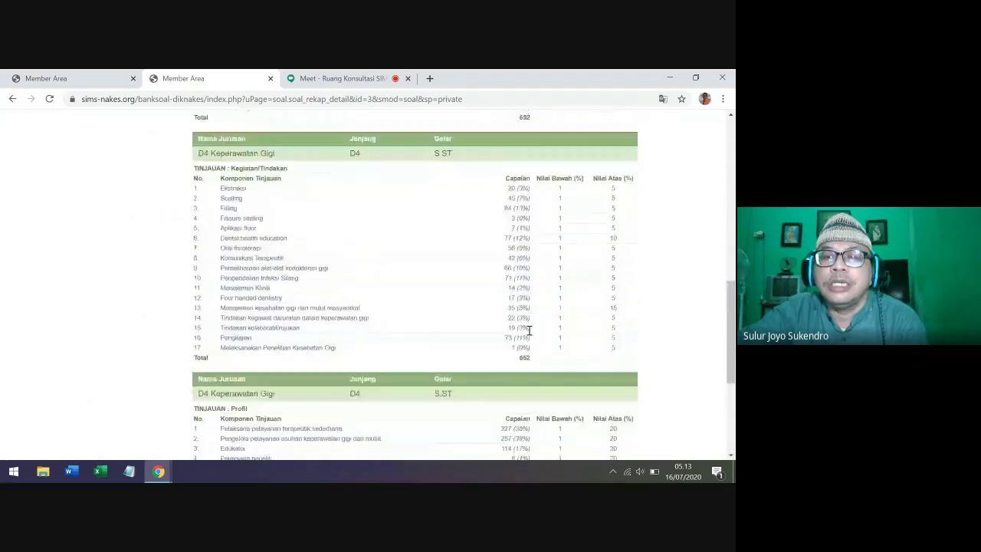
pyautogui.scroll(1, 527, 333)
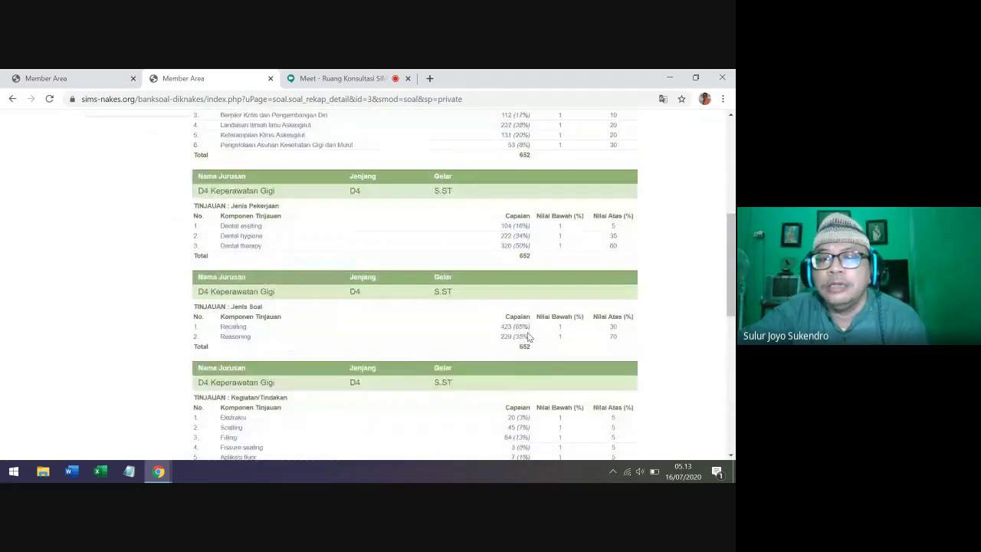
pyautogui.scroll(1, 528, 336)
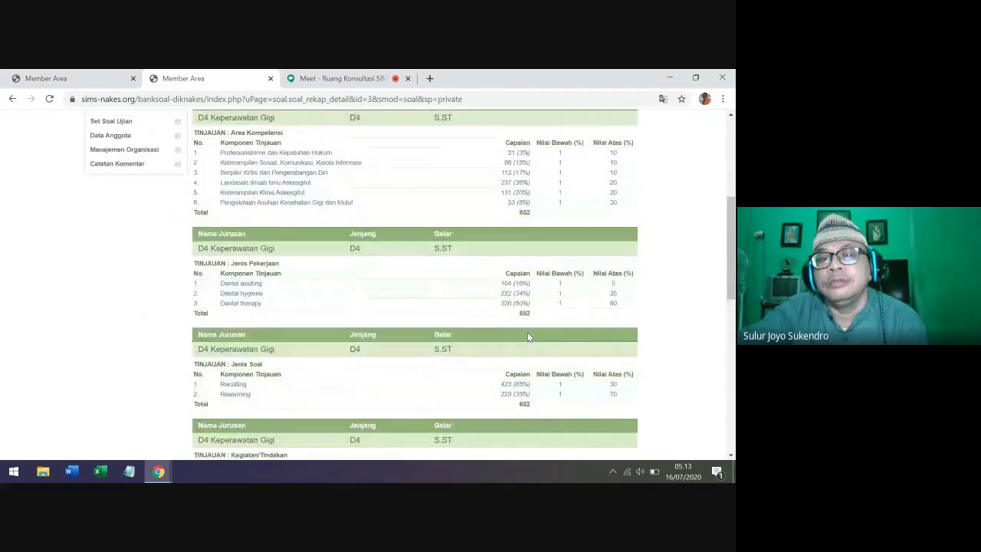
pyautogui.scroll(1, 528, 336)
pyautogui.scroll(1, 529, 335)
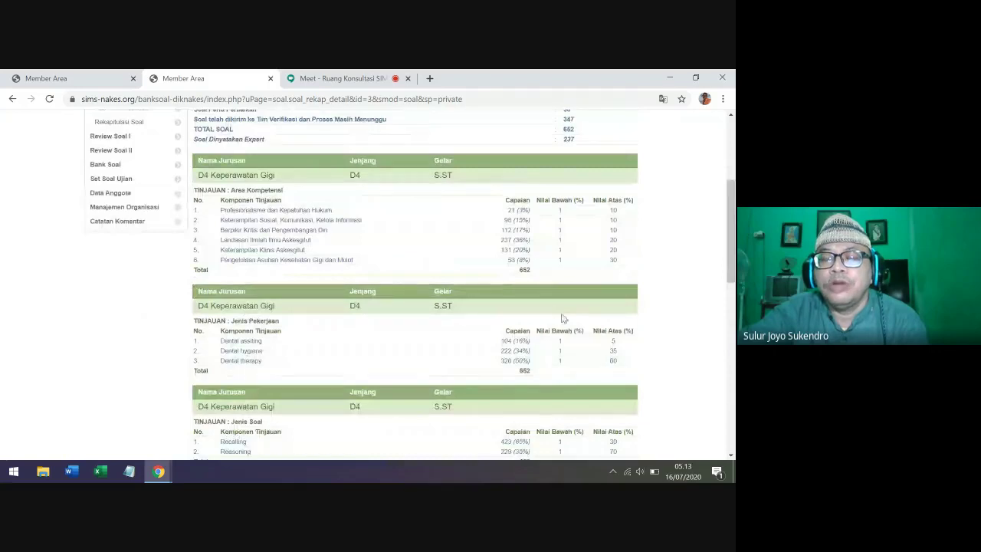
# - Examine the question status summary above the review tables, highlighting the Soal Dinyatakan Expert row
pyautogui.scroll(1, 561, 316)
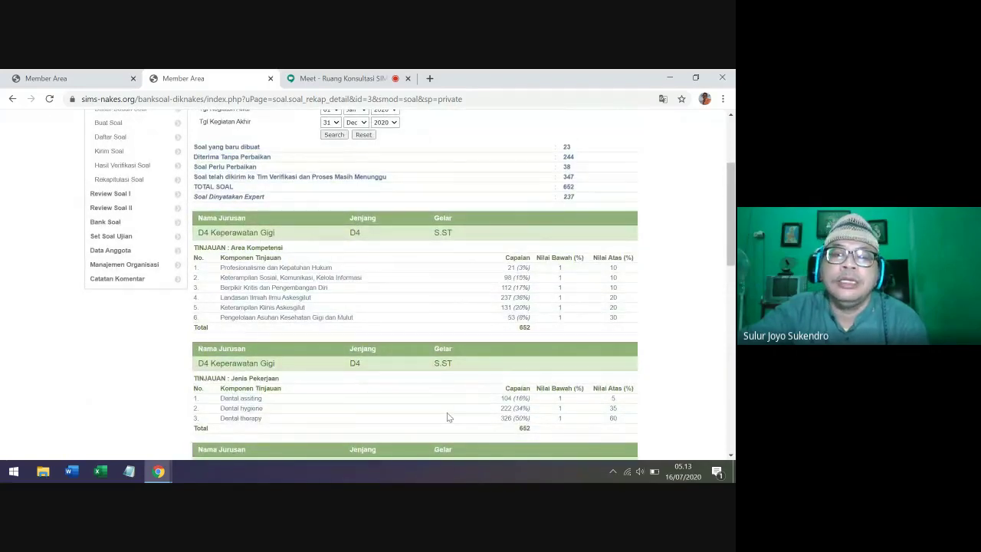
pyautogui.scroll(1, 448, 417)
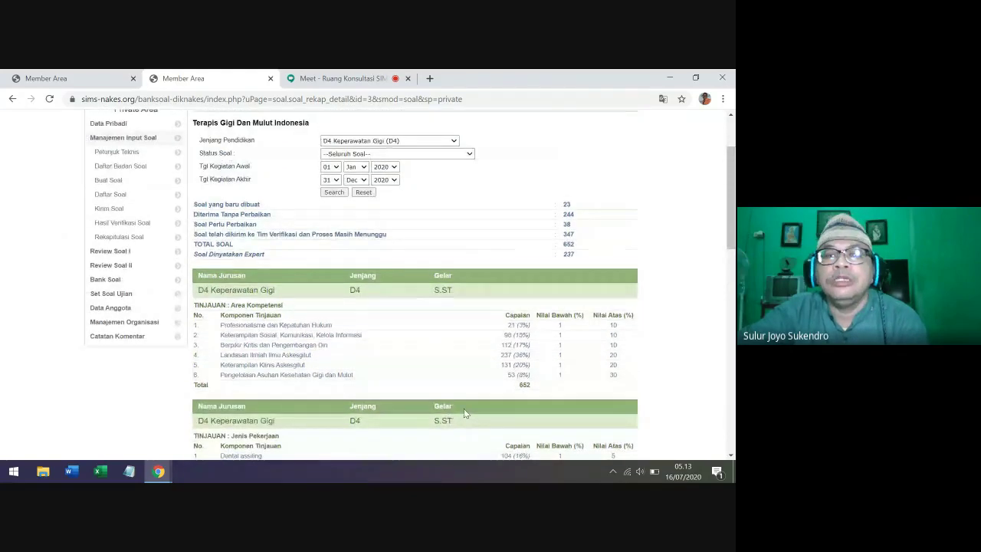
pyautogui.scroll(1, 469, 404)
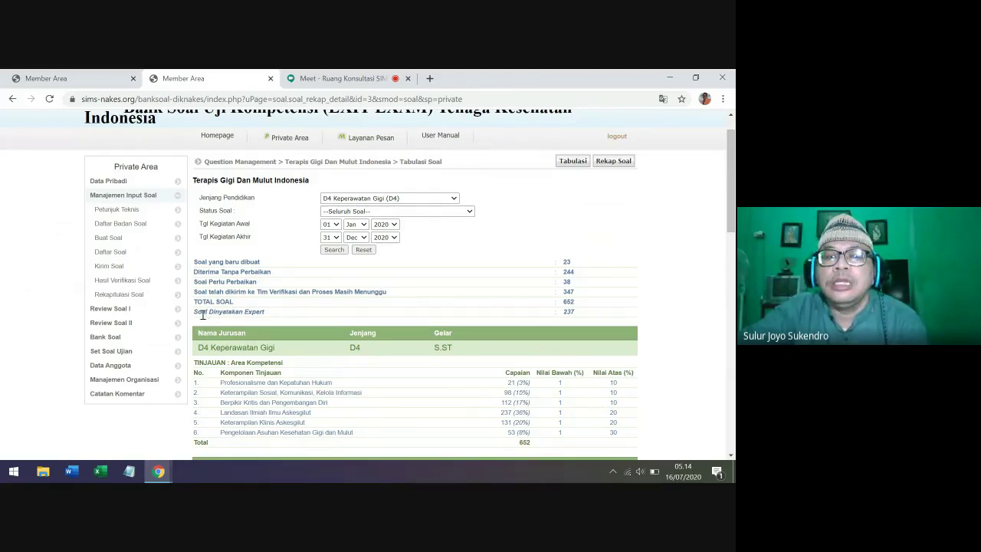
pyautogui.moveTo(195, 311); pyautogui.dragTo(554, 315)
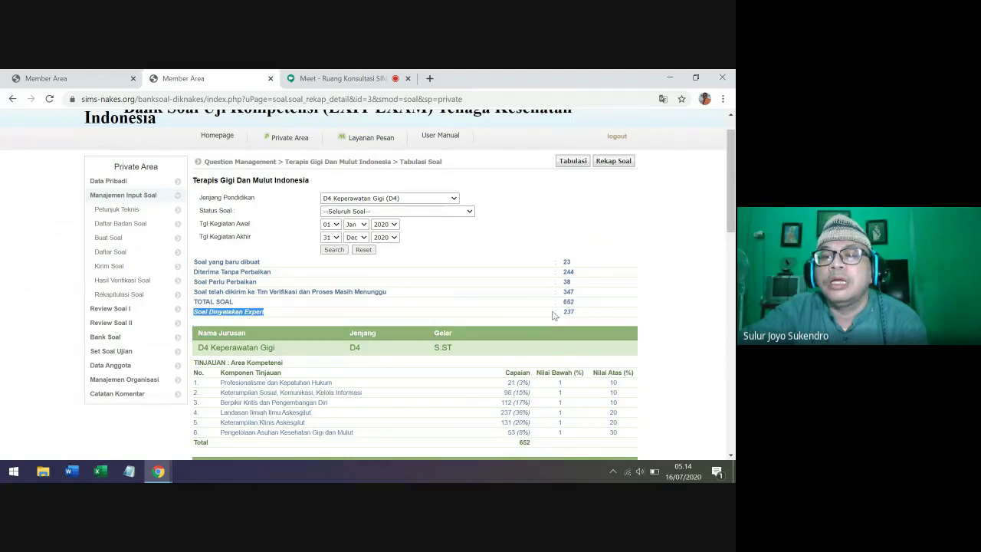
pyautogui.click(598, 314)
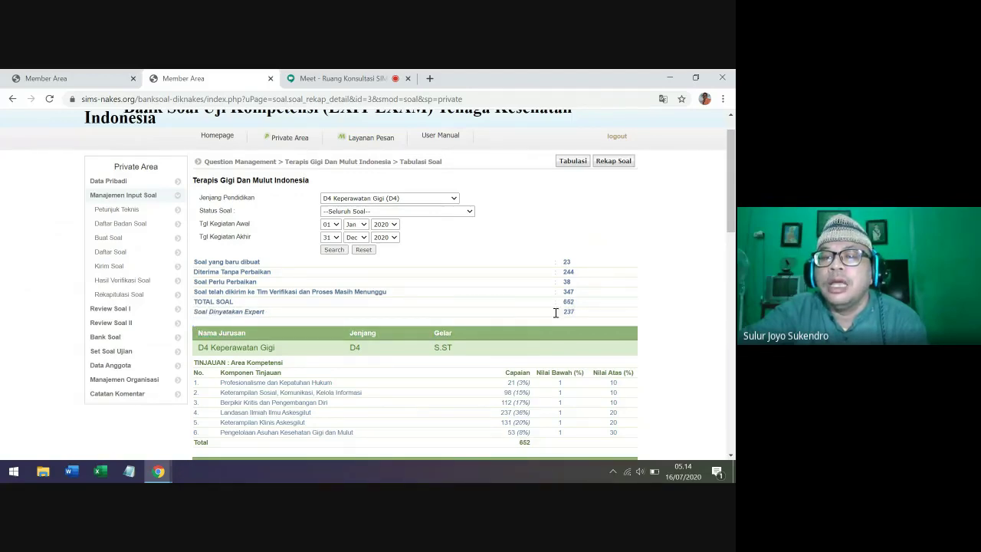